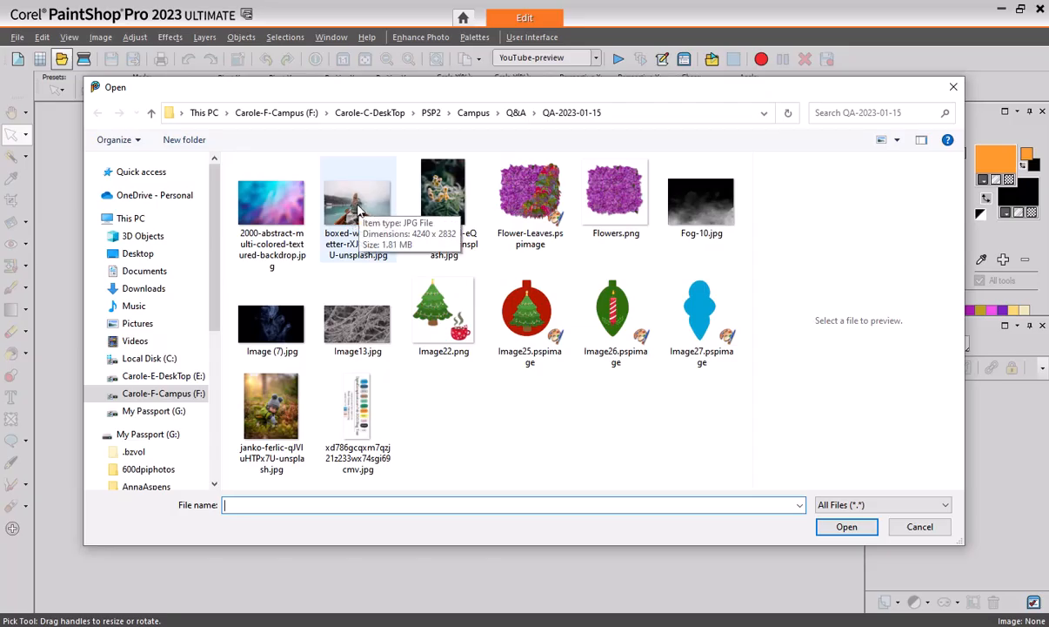
Step: Open boxed-water-is-better-rXJXsecq8YU-unsplash.jpg and shift its image window slightly within the workspace
{"action": "double_click", "coordinate": [357, 208]}
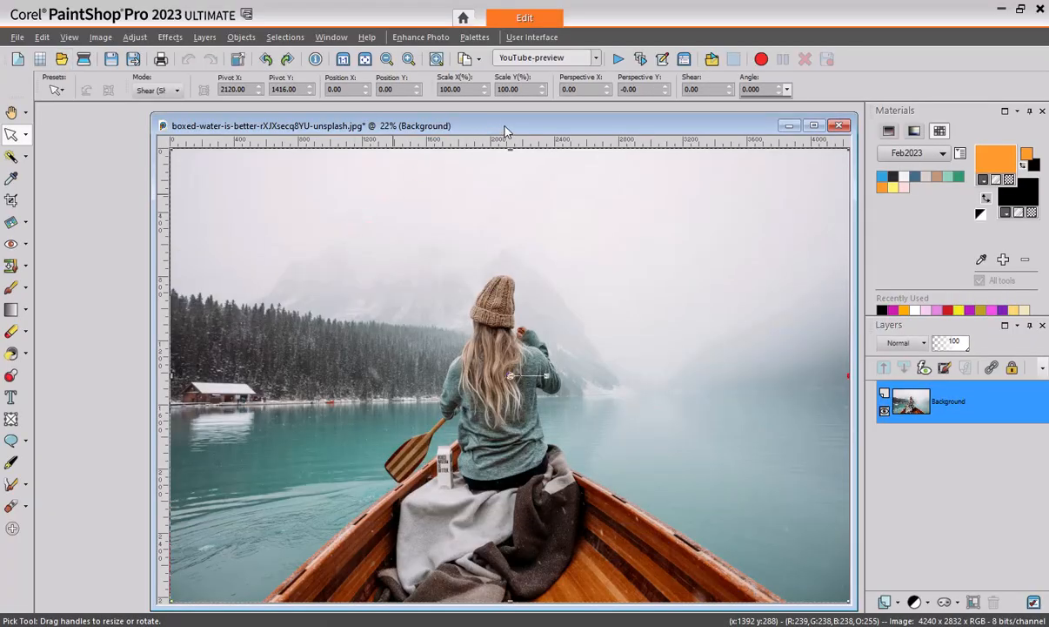
{"action": "left_click_drag", "start_coordinate": [505, 130], "coordinate": [489, 131]}
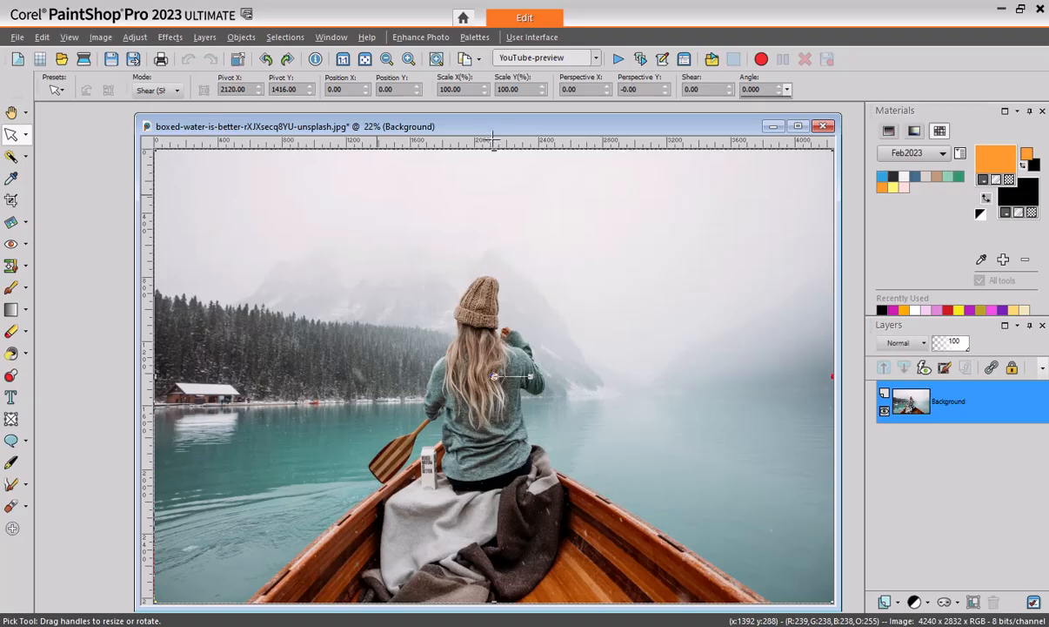
Step: Draw a rectangular selection of about 833 × 578 pixels in the sky above the trees
{"action": "left_click", "coordinate": [25, 156]}
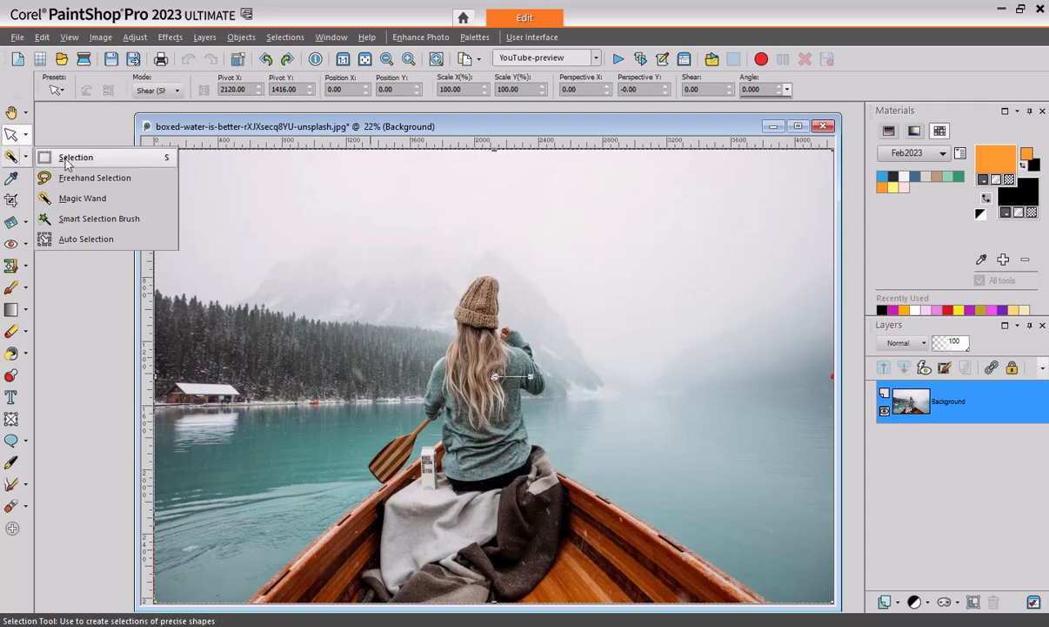
{"action": "left_click", "coordinate": [67, 160]}
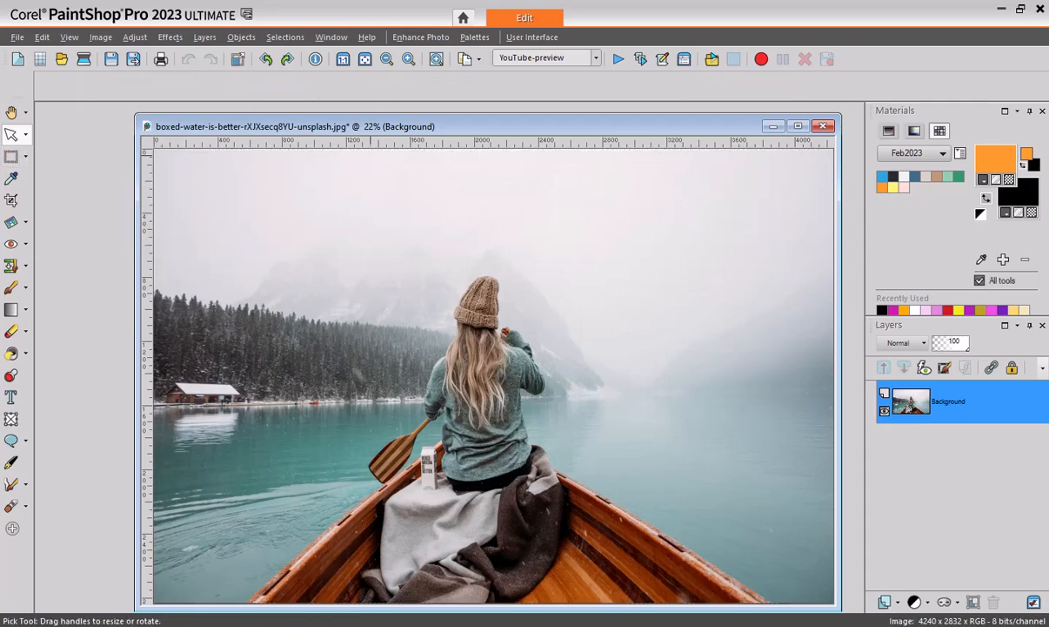
{"action": "left_click_drag", "start_coordinate": [221, 176], "coordinate": [354, 268]}
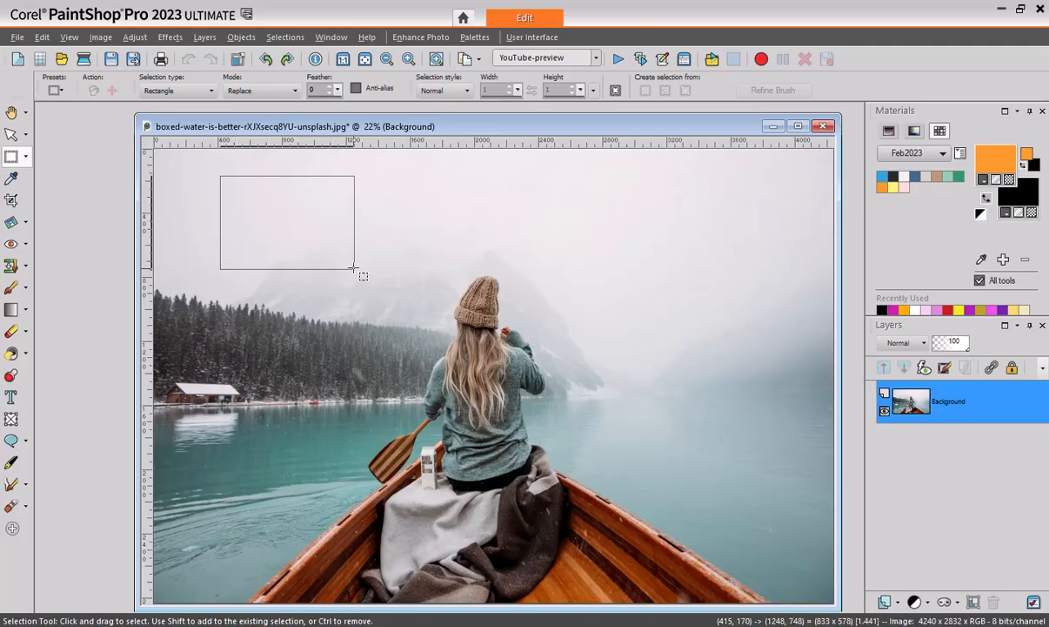
Step: Replace the rectangle with a Circle selection in the sky above the mountain, and deselect it
{"action": "left_click", "coordinate": [183, 90]}
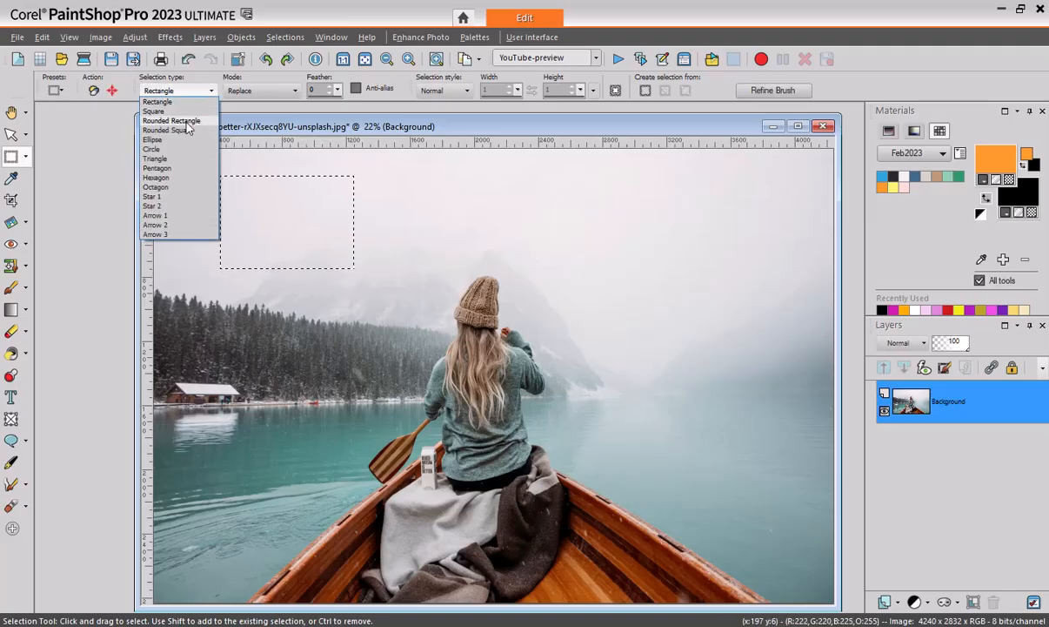
{"action": "left_click", "coordinate": [156, 149]}
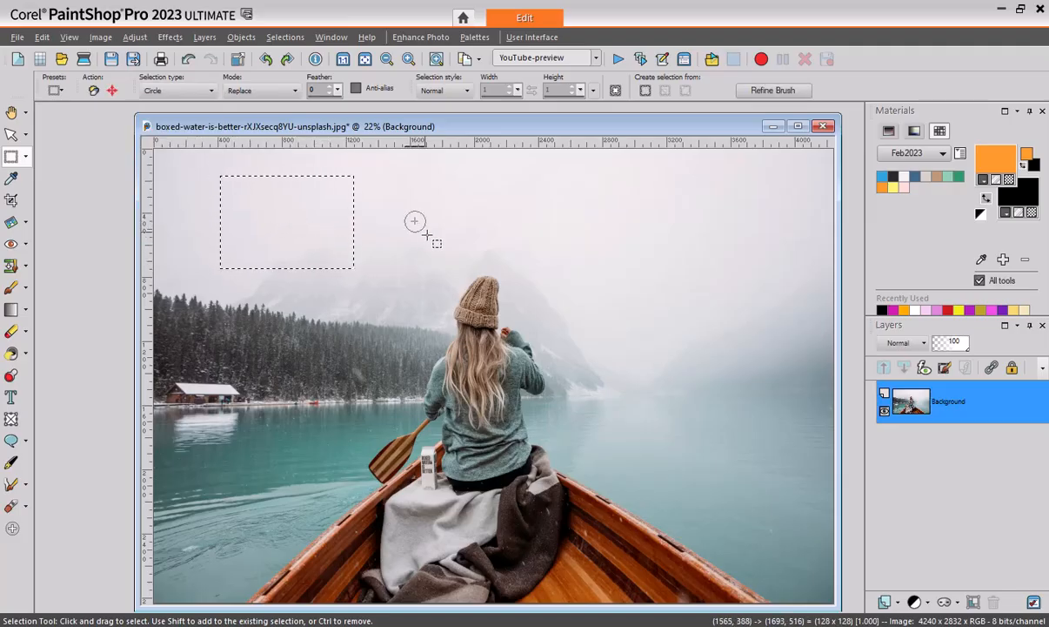
{"action": "left_click_drag", "start_coordinate": [415, 221], "coordinate": [470, 277]}
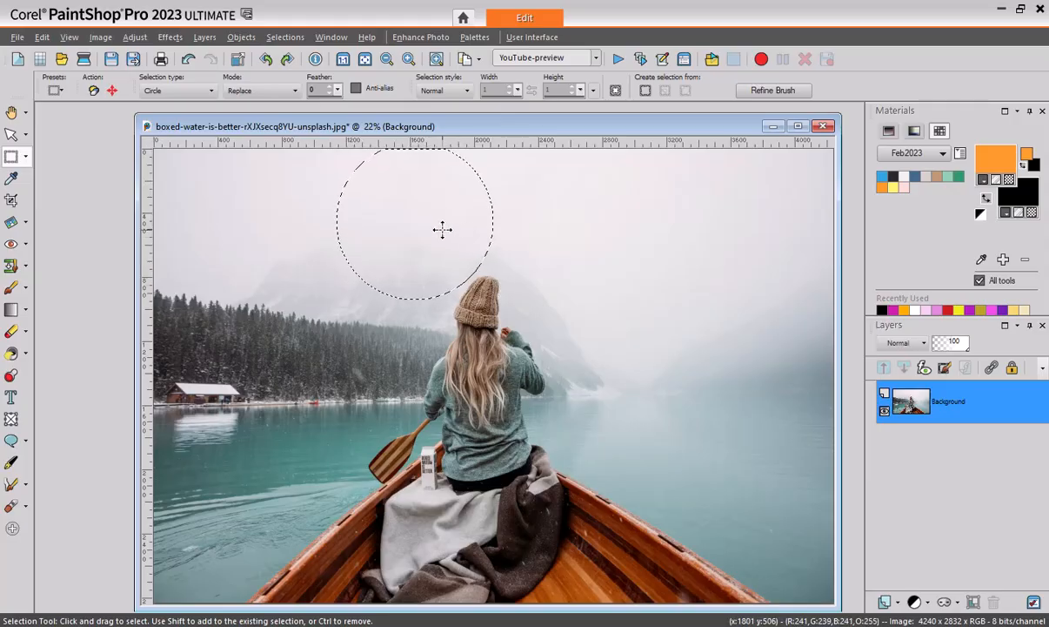
{"action": "key", "text": "ctrl+d"}
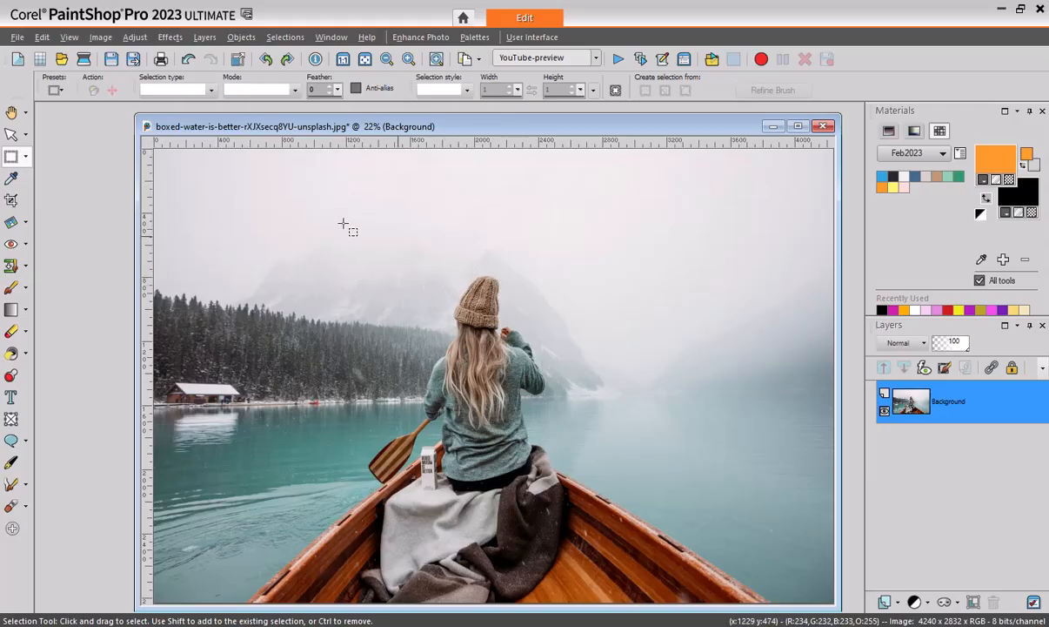
Step: Outline the woman, paddle and boat loosely with a Freehand Selection of type Point to point, and close the outline
{"action": "left_click", "coordinate": [25, 157]}
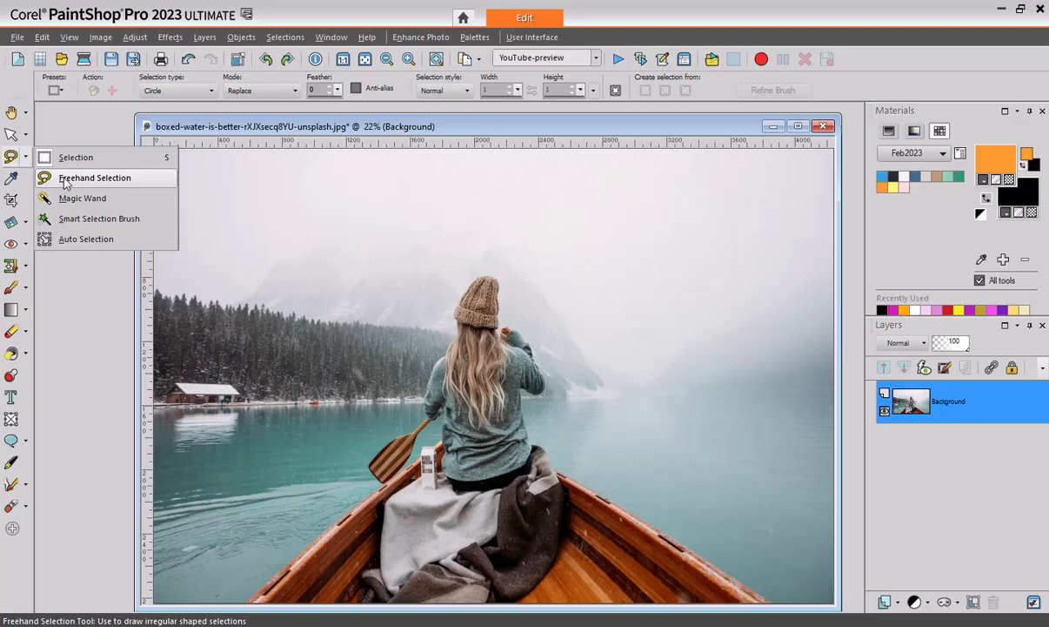
{"action": "left_click", "coordinate": [64, 179]}
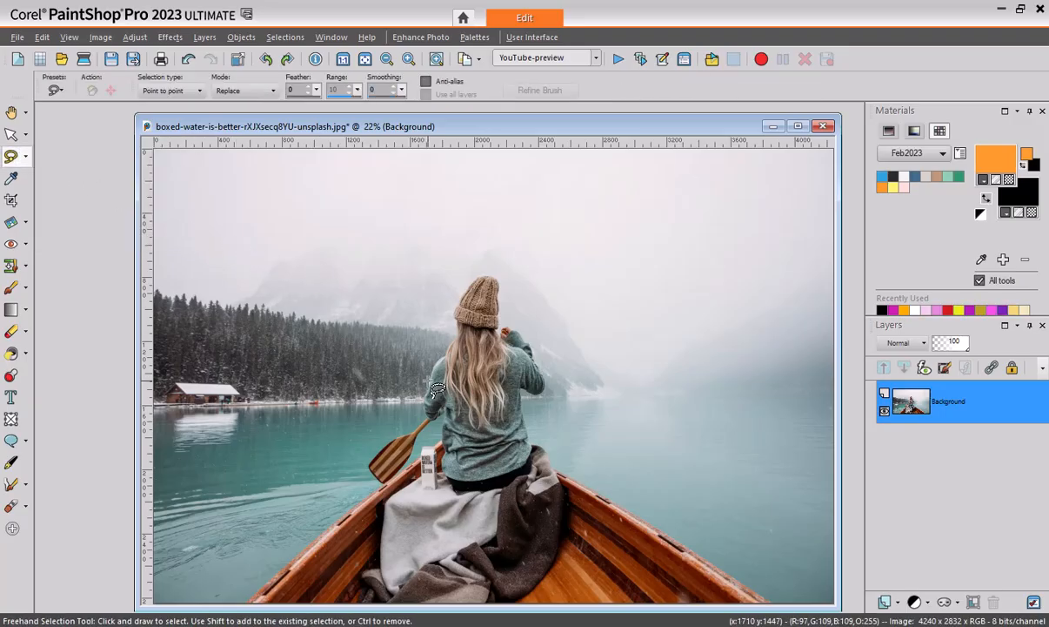
{"action": "left_click", "coordinate": [359, 460]}
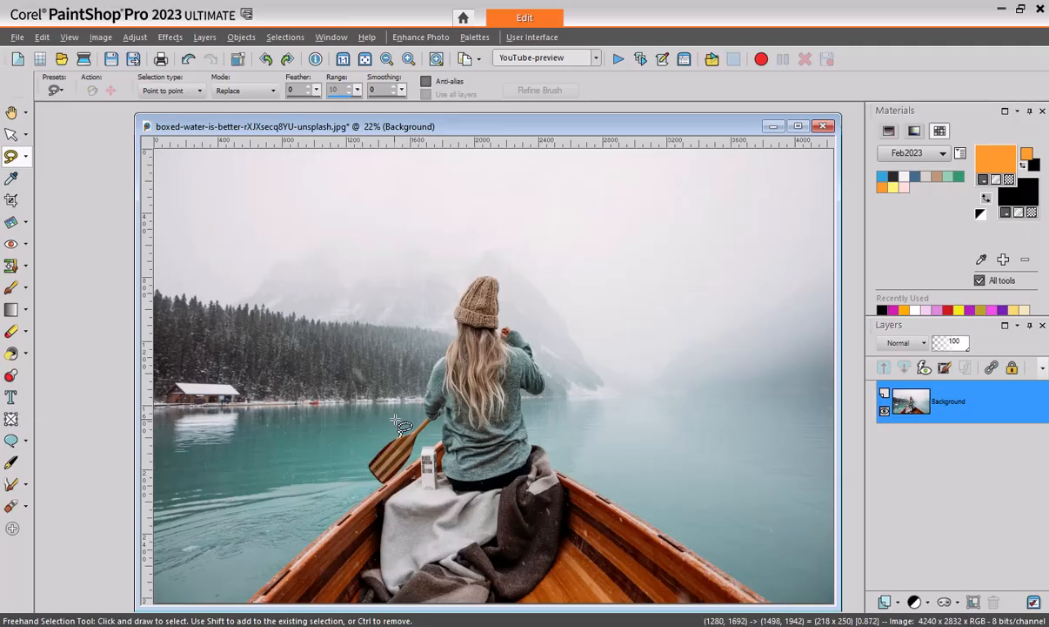
{"action": "left_click", "coordinate": [414, 391]}
{"action": "left_click", "coordinate": [434, 344]}
{"action": "left_click", "coordinate": [448, 299]}
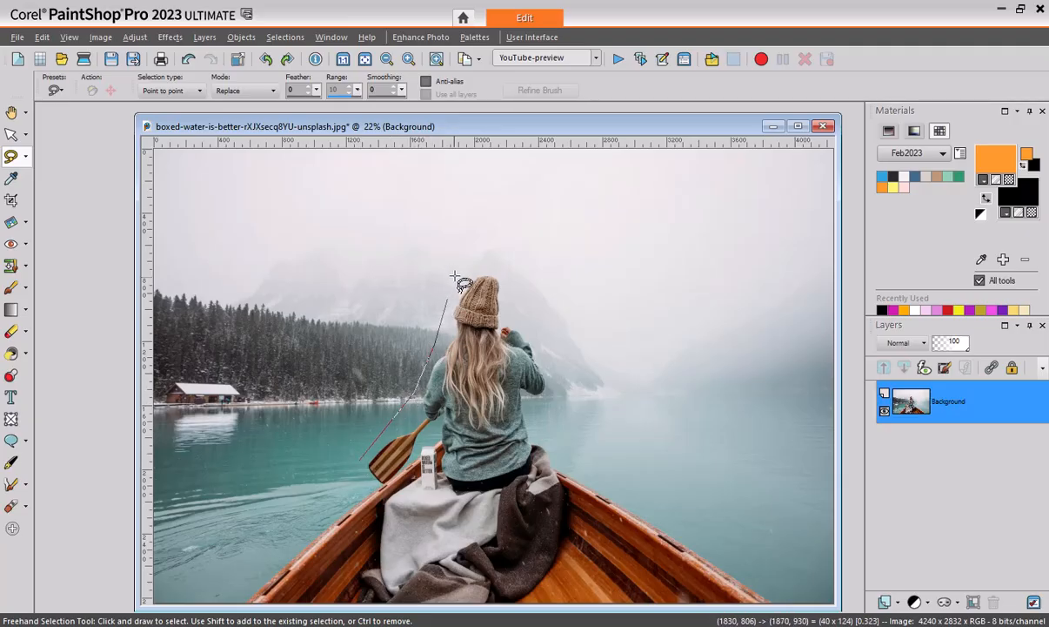
{"action": "left_click", "coordinate": [475, 260]}
{"action": "left_click", "coordinate": [505, 264]}
{"action": "left_click", "coordinate": [530, 325]}
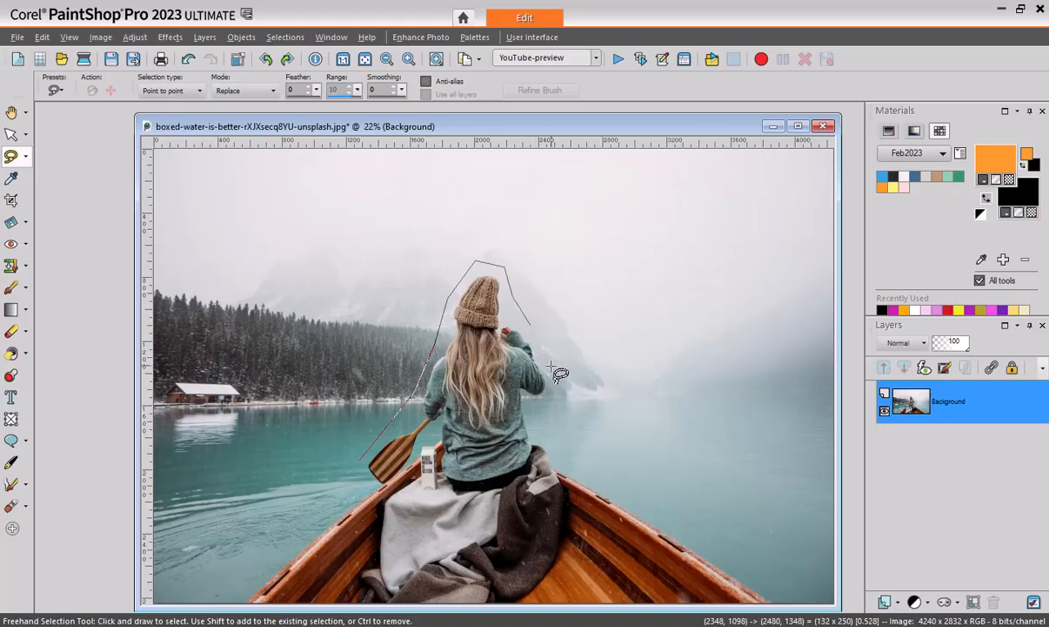
{"action": "left_click", "coordinate": [552, 366]}
{"action": "left_click", "coordinate": [548, 410]}
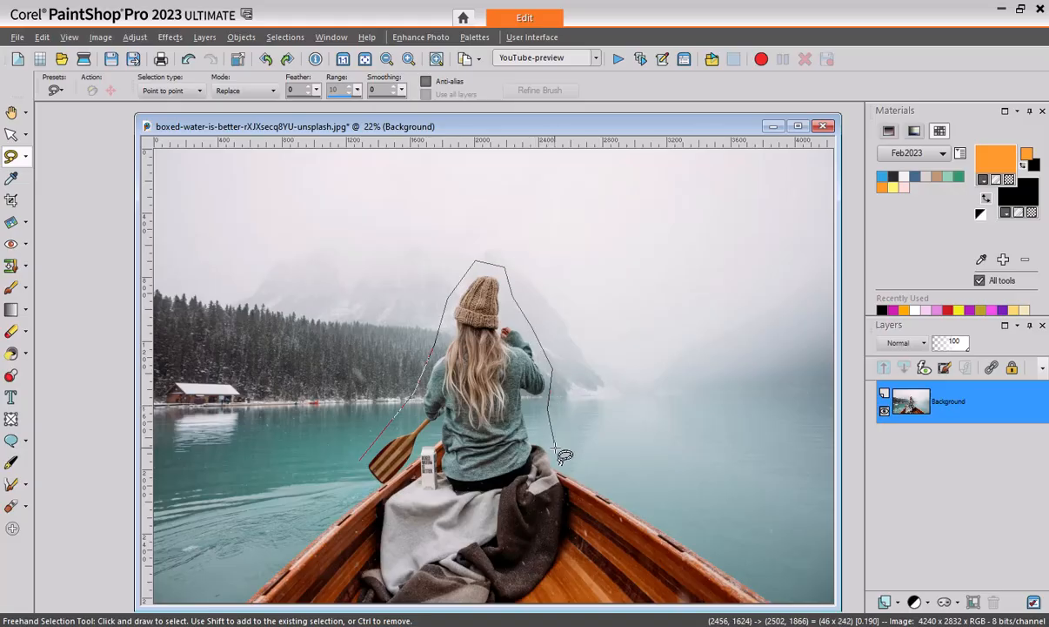
{"action": "left_click", "coordinate": [554, 448]}
{"action": "left_click", "coordinate": [731, 555]}
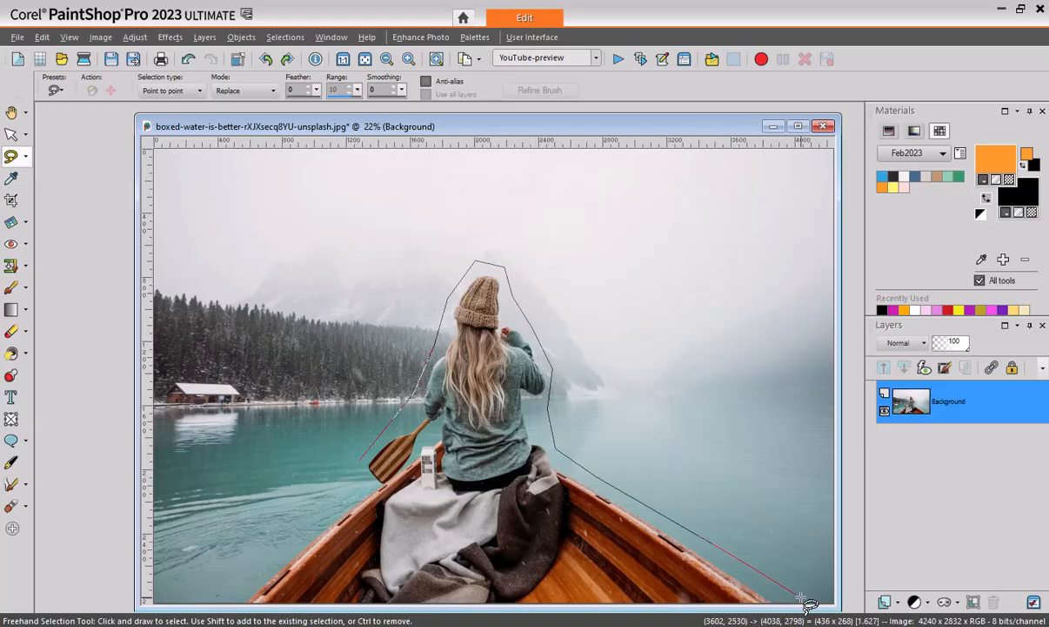
{"action": "left_click", "coordinate": [801, 599]}
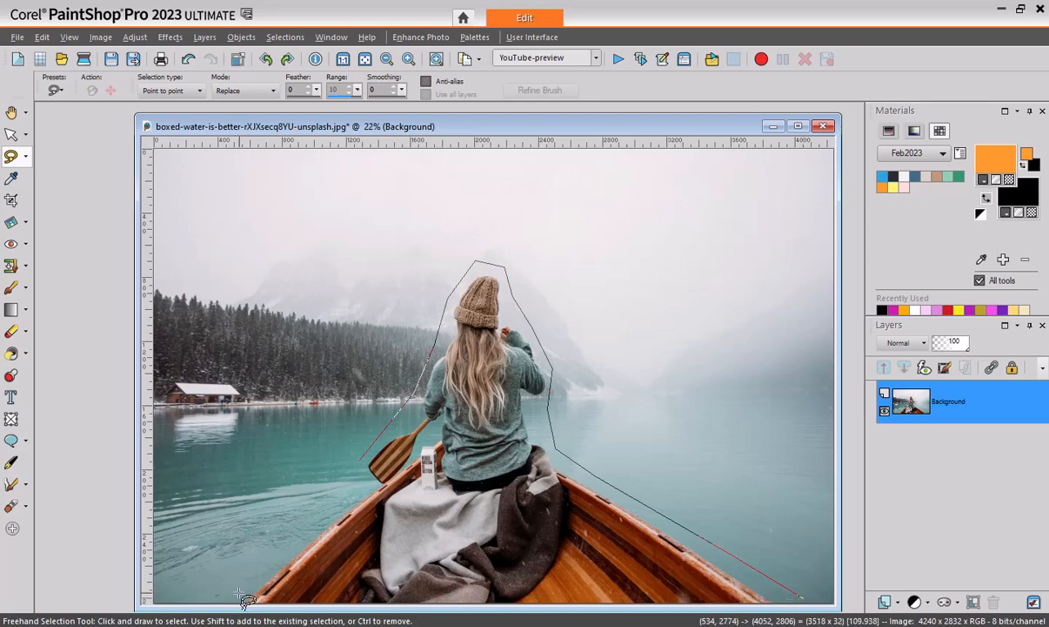
{"action": "double_click", "coordinate": [344, 477]}
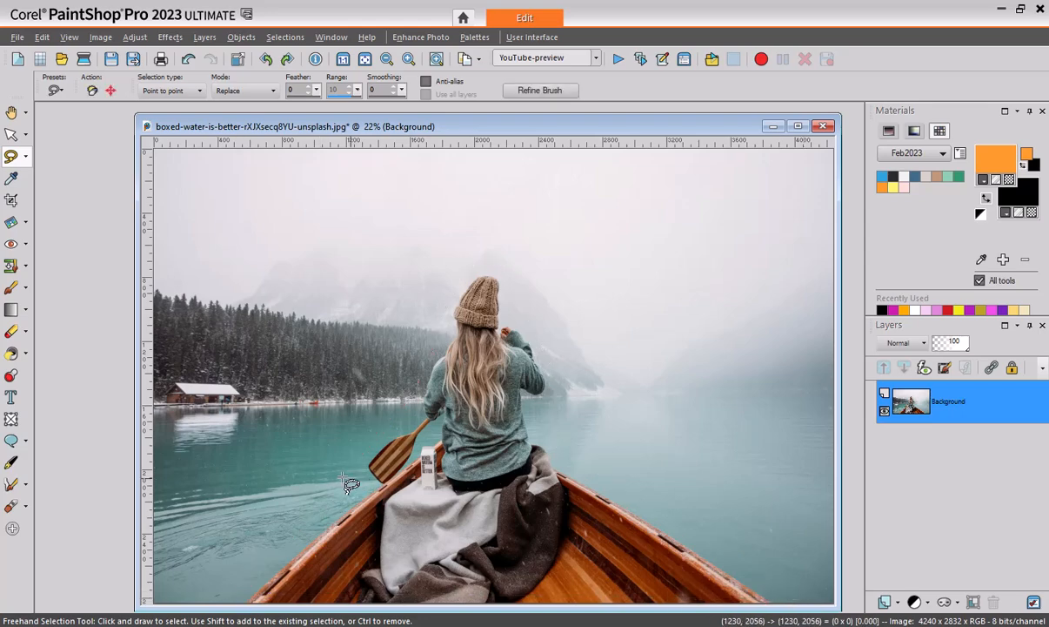
Step: Clear the point-to-point selection and draw a loose outline around the woman and boat with the Freehand selection type
{"action": "left_click", "coordinate": [174, 90]}
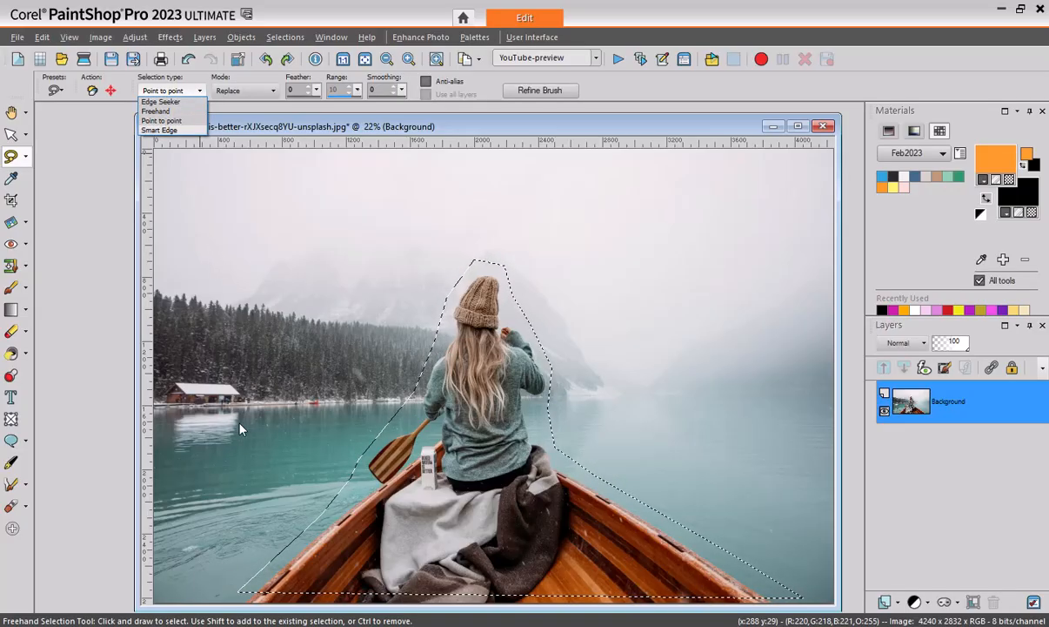
{"action": "key", "text": "ctrl+d"}
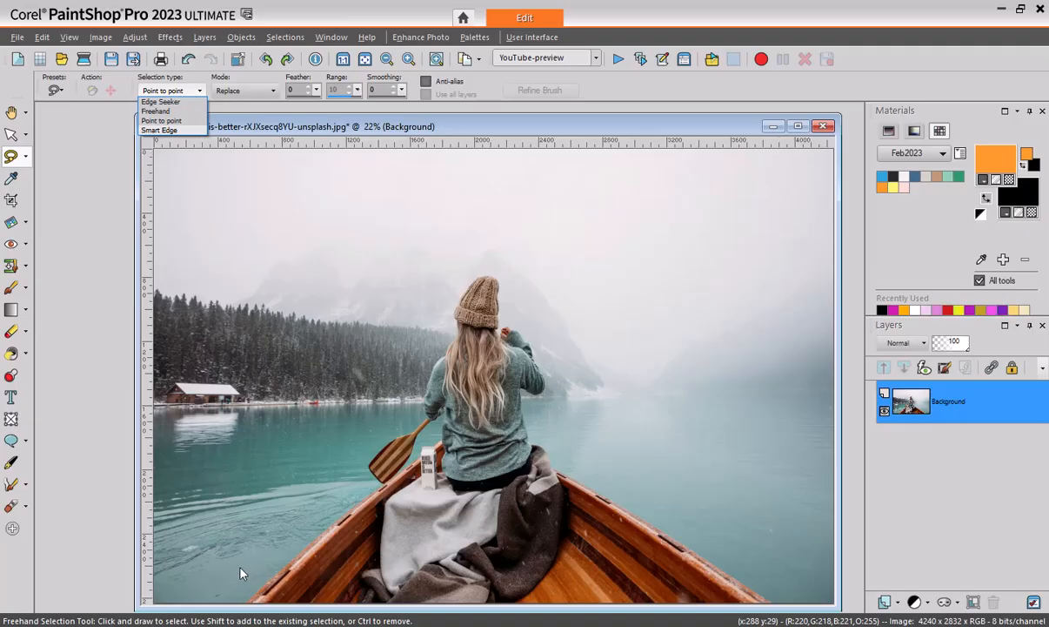
{"action": "left_click", "coordinate": [156, 110]}
{"action": "mouse_move", "coordinate": [240, 569]}
{"action": "left_mouse_down"}
{"action": "mouse_move", "coordinate": [318, 507]}
{"action": "mouse_move", "coordinate": [403, 411]}
{"action": "mouse_move", "coordinate": [449, 293]}
{"action": "mouse_move", "coordinate": [478, 259]}
{"action": "mouse_move", "coordinate": [503, 266]}
{"action": "mouse_move", "coordinate": [577, 461]}
{"action": "mouse_move", "coordinate": [751, 564]}
{"action": "mouse_move", "coordinate": [760, 598]}
{"action": "mouse_move", "coordinate": [326, 582]}
{"action": "mouse_move", "coordinate": [233, 568]}
{"action": "left_mouse_up"}
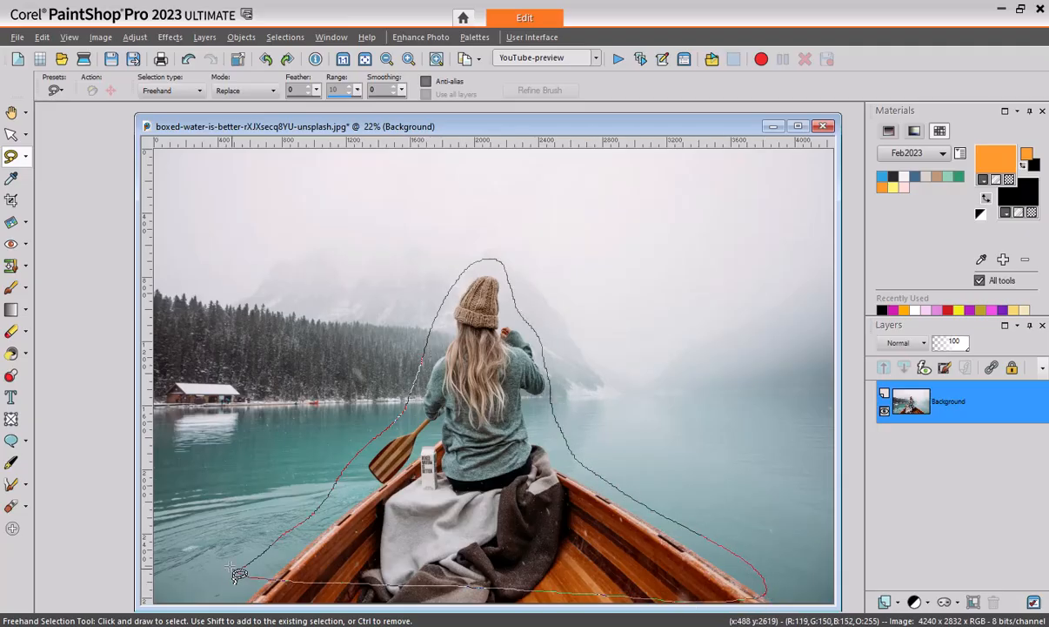
Step: Clear the freehand outline and trace the boat's outer edges with the Edge Seeker selection type, from beside the blanket round to the paddle
{"action": "left_click", "coordinate": [199, 90]}
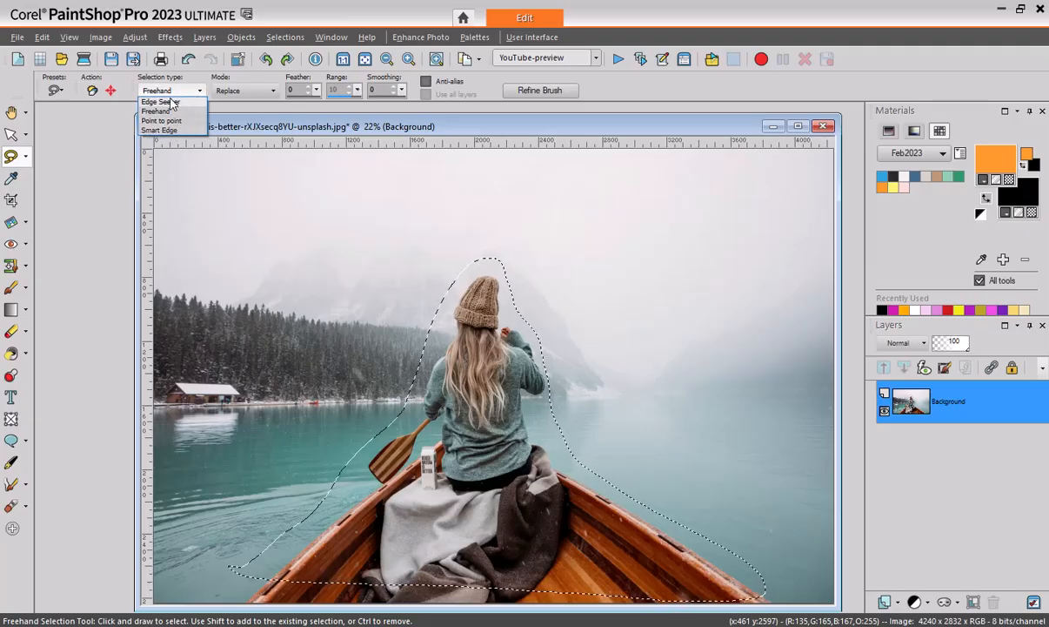
{"action": "key", "text": "ctrl+d"}
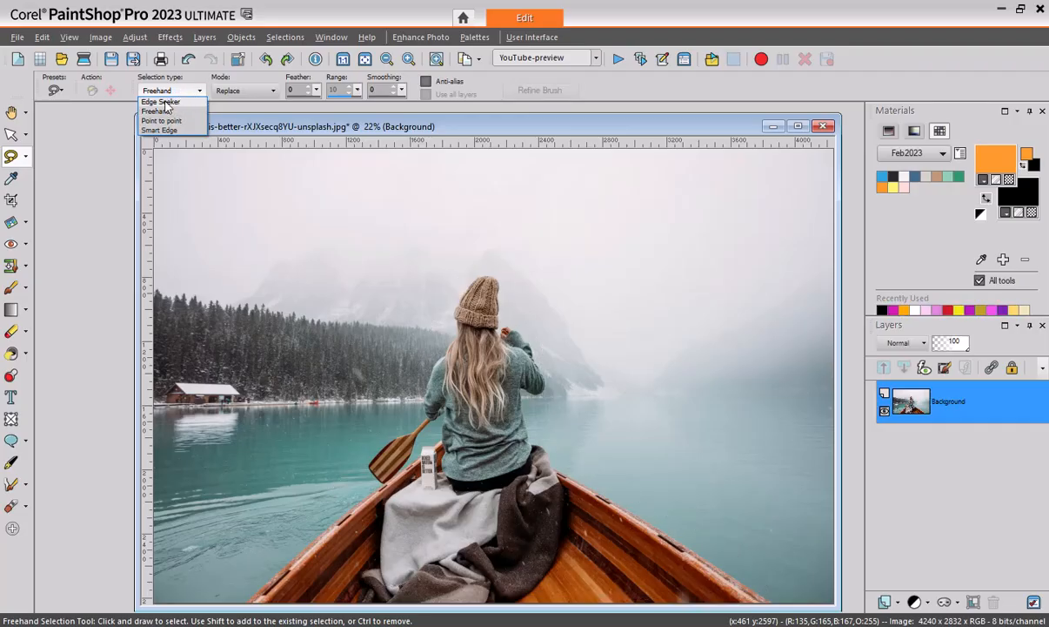
{"action": "left_click", "coordinate": [174, 103]}
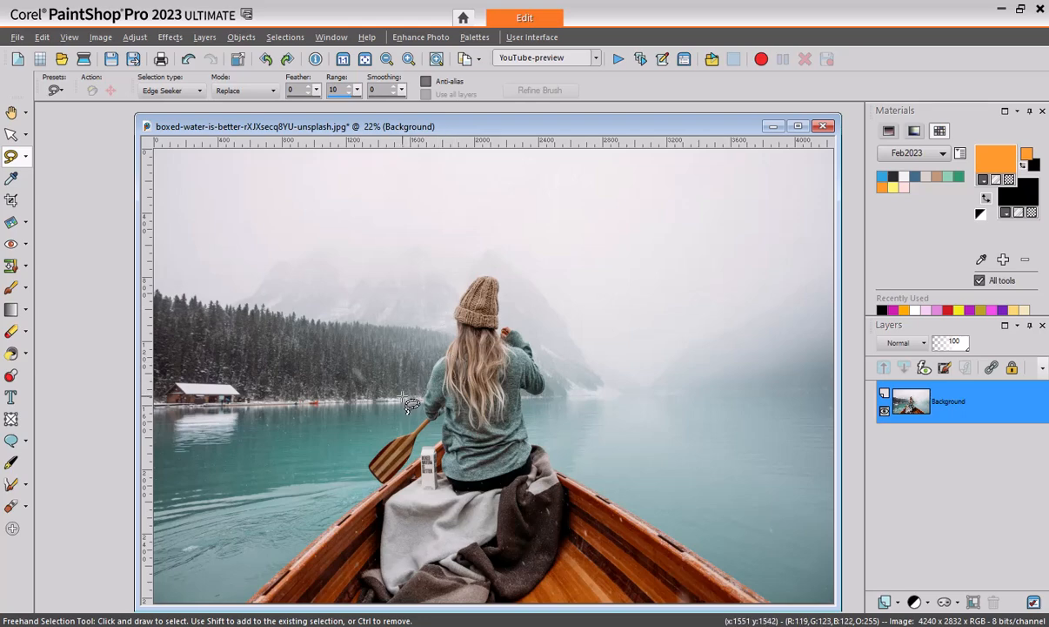
{"action": "left_click", "coordinate": [558, 471]}
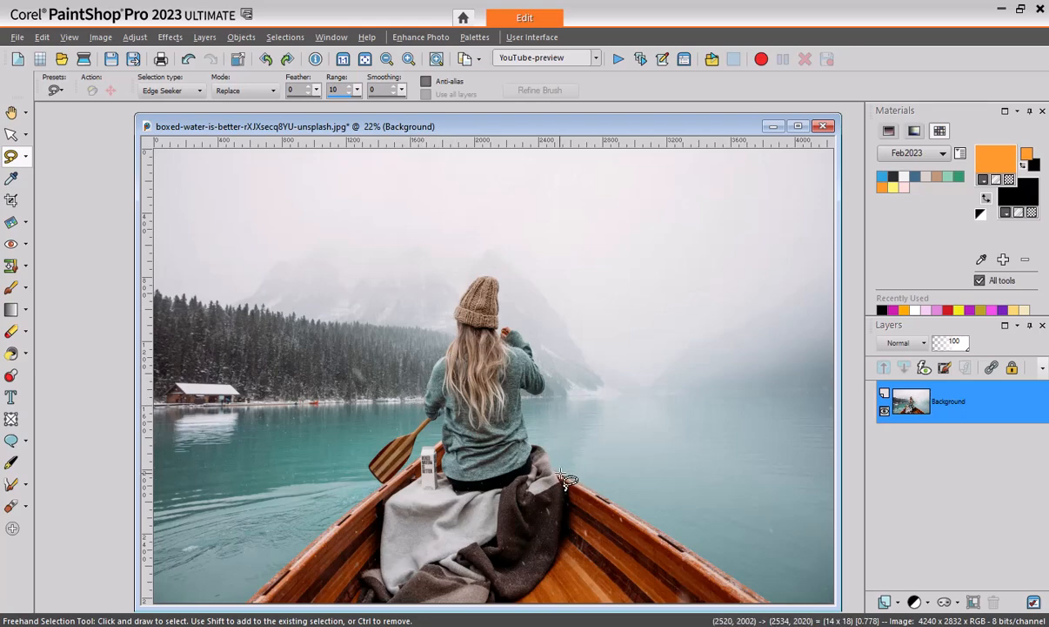
{"action": "left_click", "coordinate": [636, 517]}
{"action": "left_click", "coordinate": [714, 566]}
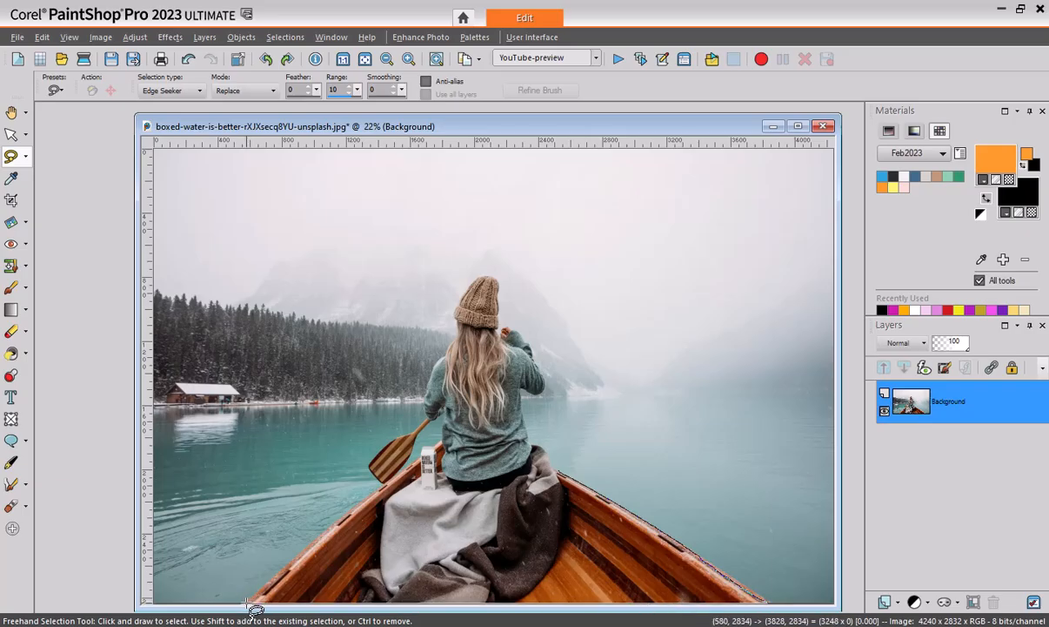
{"action": "left_click", "coordinate": [327, 523]}
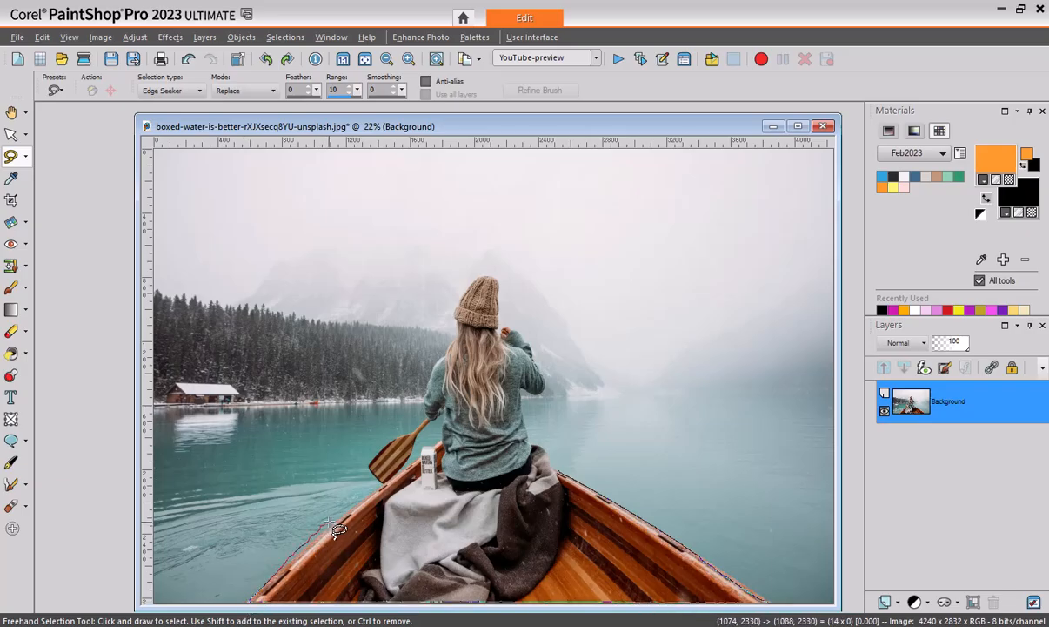
{"action": "left_click", "coordinate": [381, 490]}
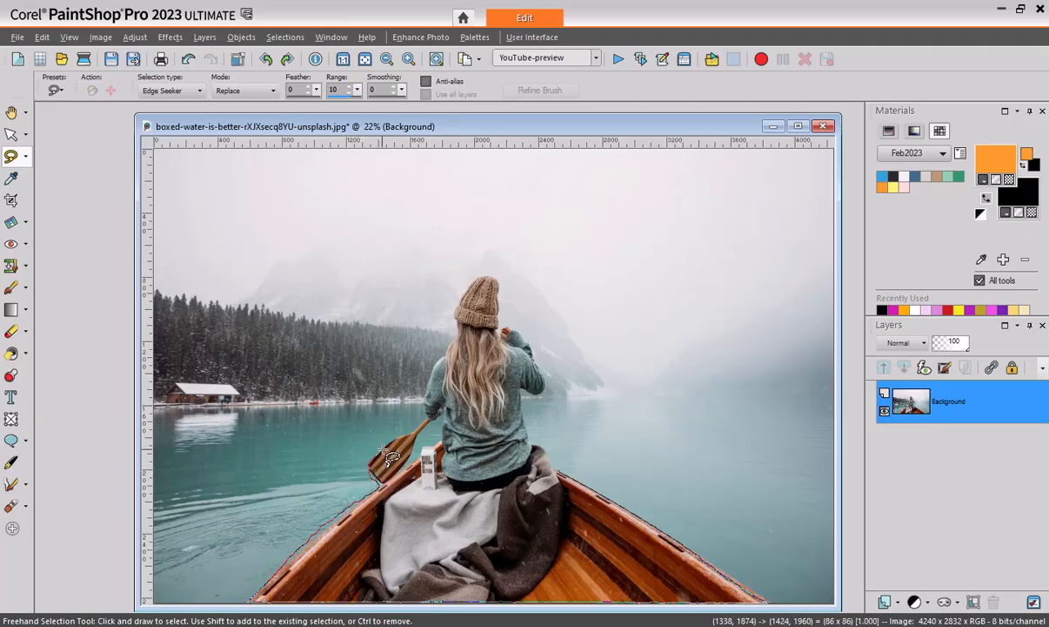
Step: Continue the Edge Seeker outline along the paddle, the woman's arm, hair and hat, and close it near her raised hand
{"action": "left_click", "coordinate": [424, 407]}
{"action": "left_click", "coordinate": [435, 363]}
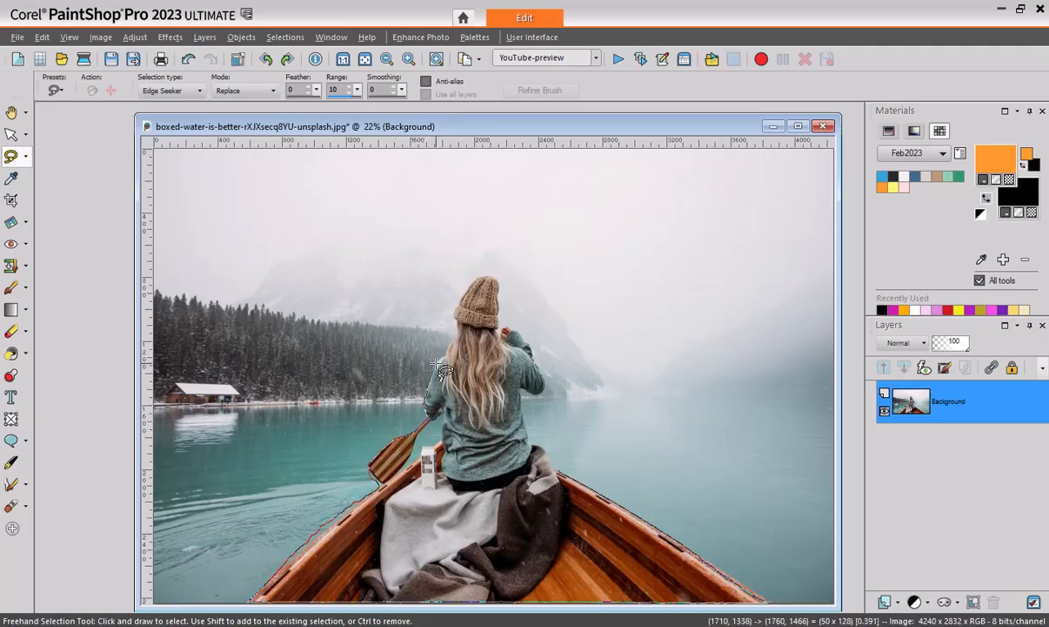
{"action": "left_click", "coordinate": [462, 324]}
{"action": "left_click", "coordinate": [454, 310]}
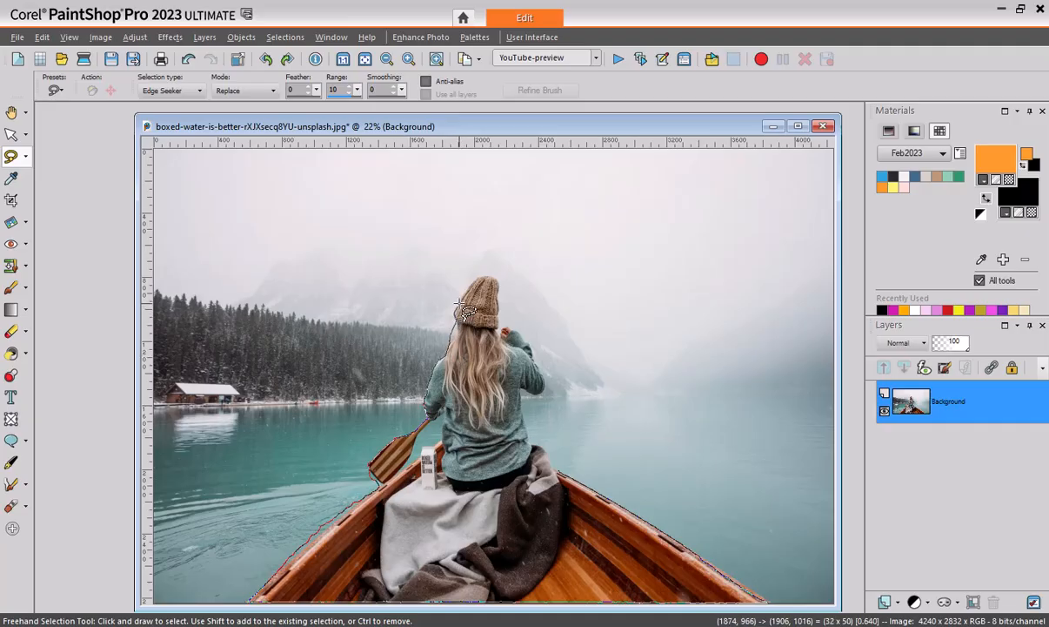
{"action": "left_click", "coordinate": [485, 275]}
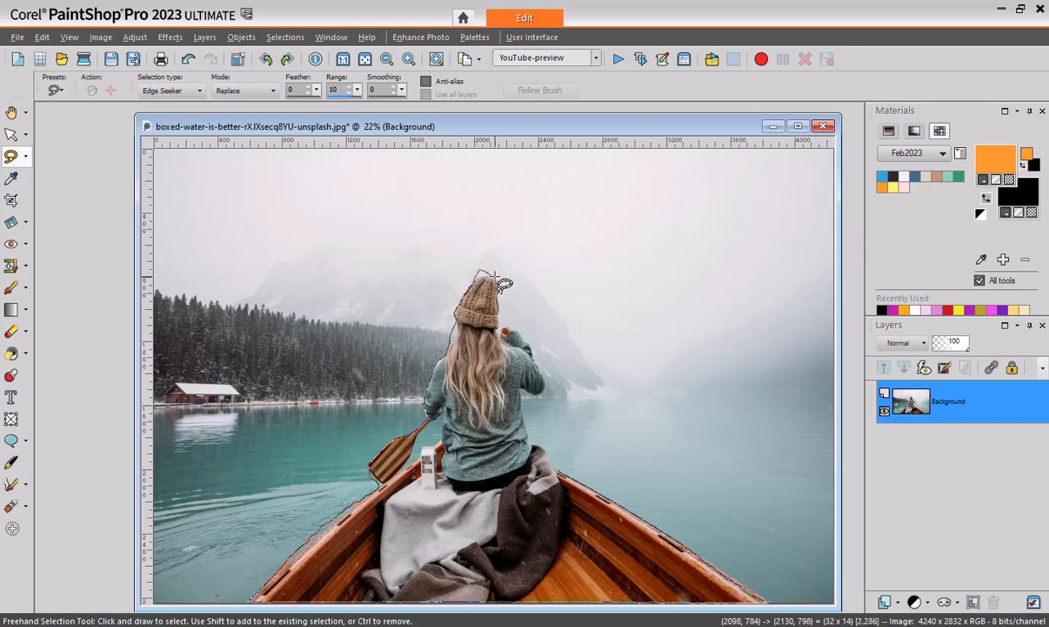
{"action": "left_click", "coordinate": [495, 278]}
{"action": "left_click", "coordinate": [508, 309]}
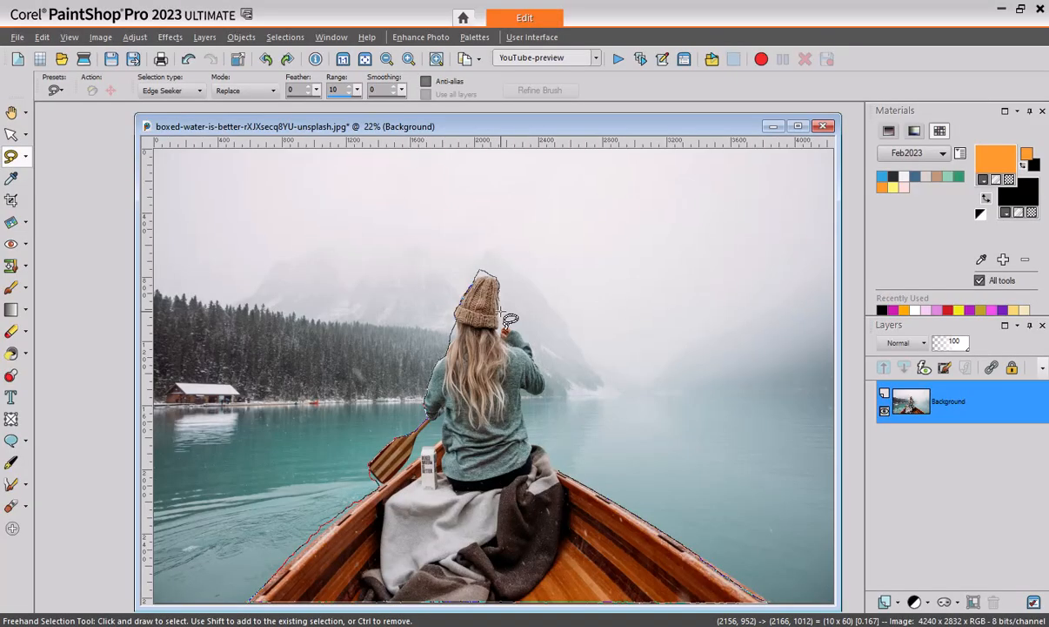
{"action": "double_click", "coordinate": [511, 329]}
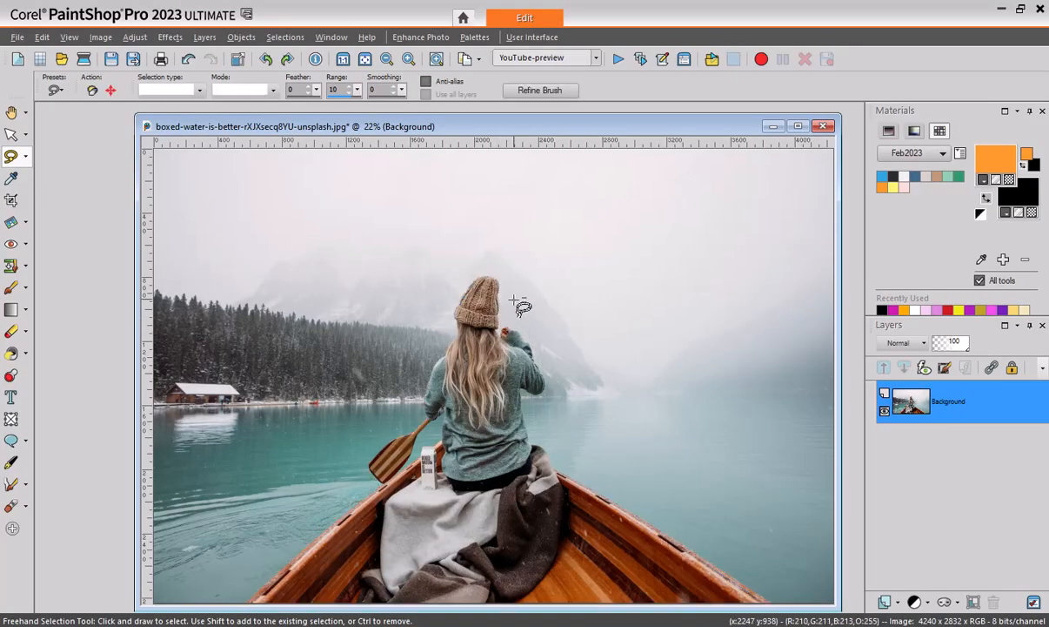
Step: Clear the Edge Seeker selection and trace with the Smart Edge type from the woman's hair around her hat to her raised hand
{"action": "key", "text": "ctrl+d"}
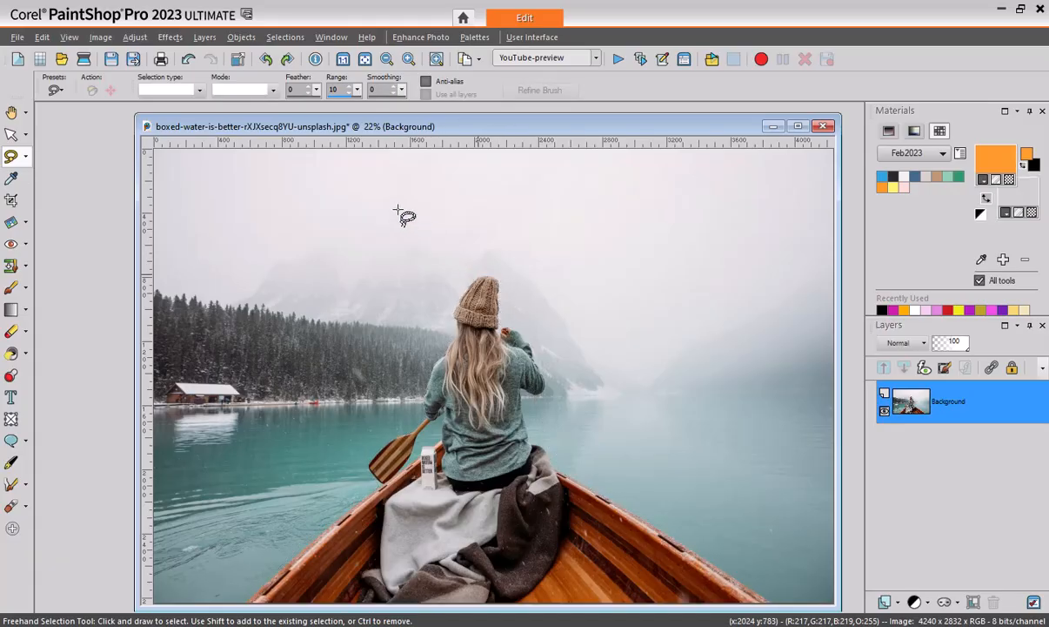
{"action": "left_click", "coordinate": [193, 90]}
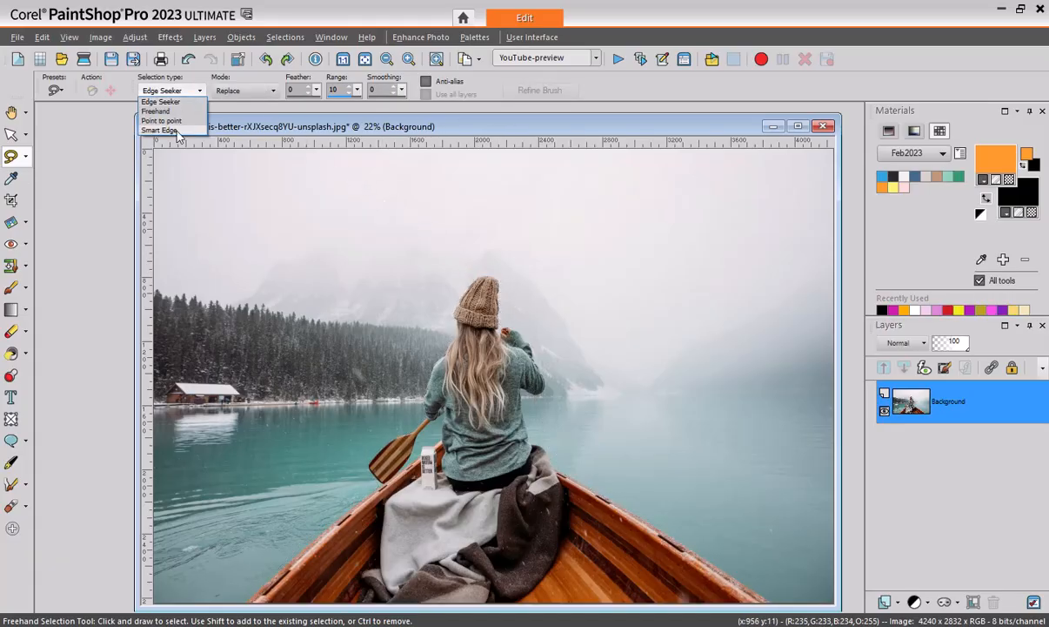
{"action": "left_click", "coordinate": [166, 129]}
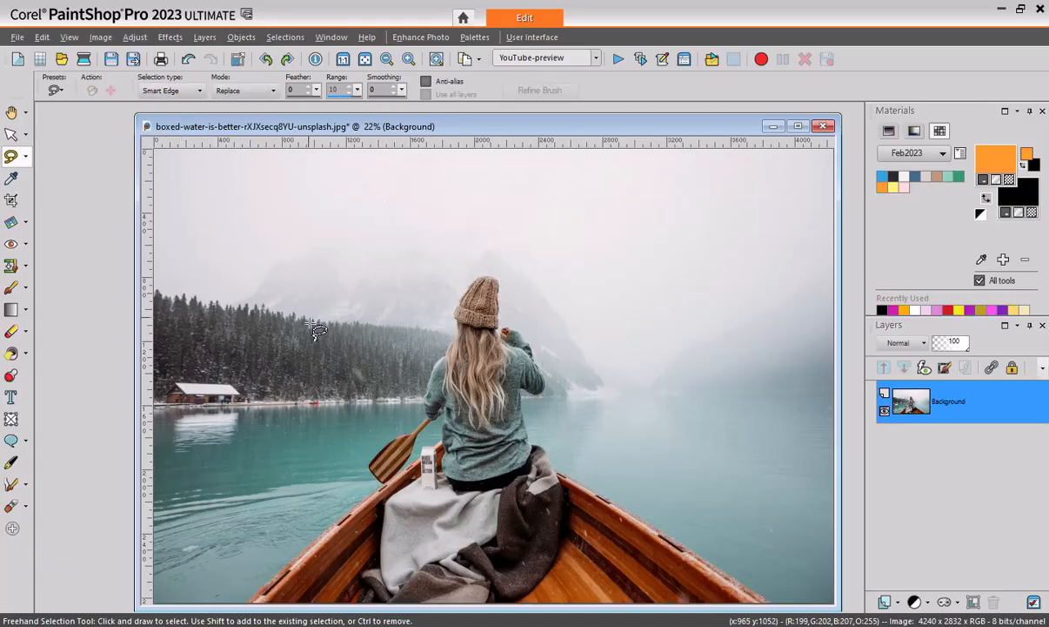
{"action": "left_click", "coordinate": [446, 355]}
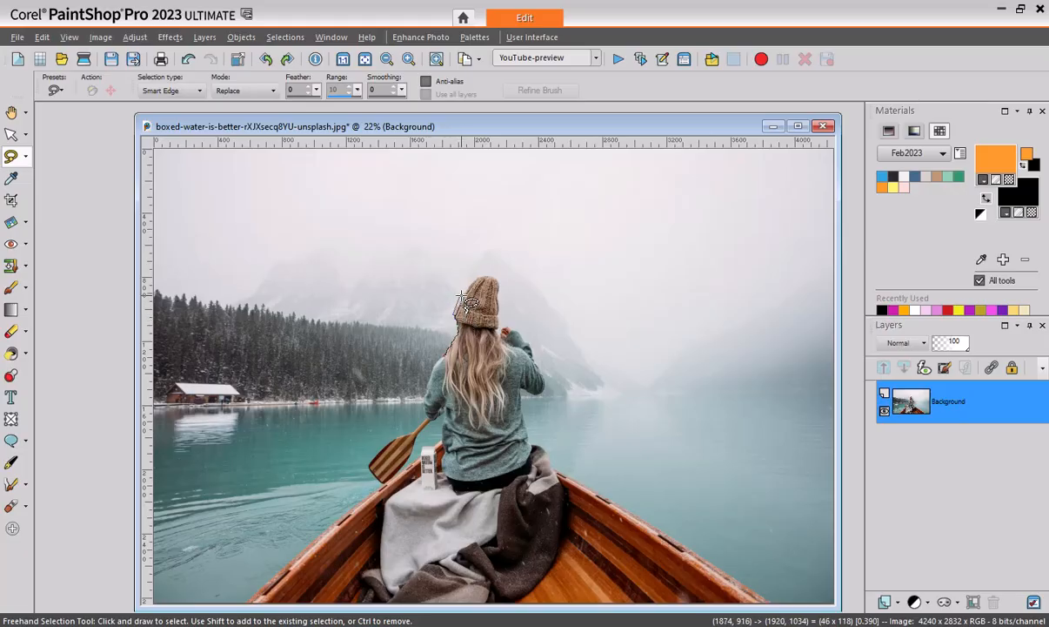
{"action": "left_click", "coordinate": [463, 293]}
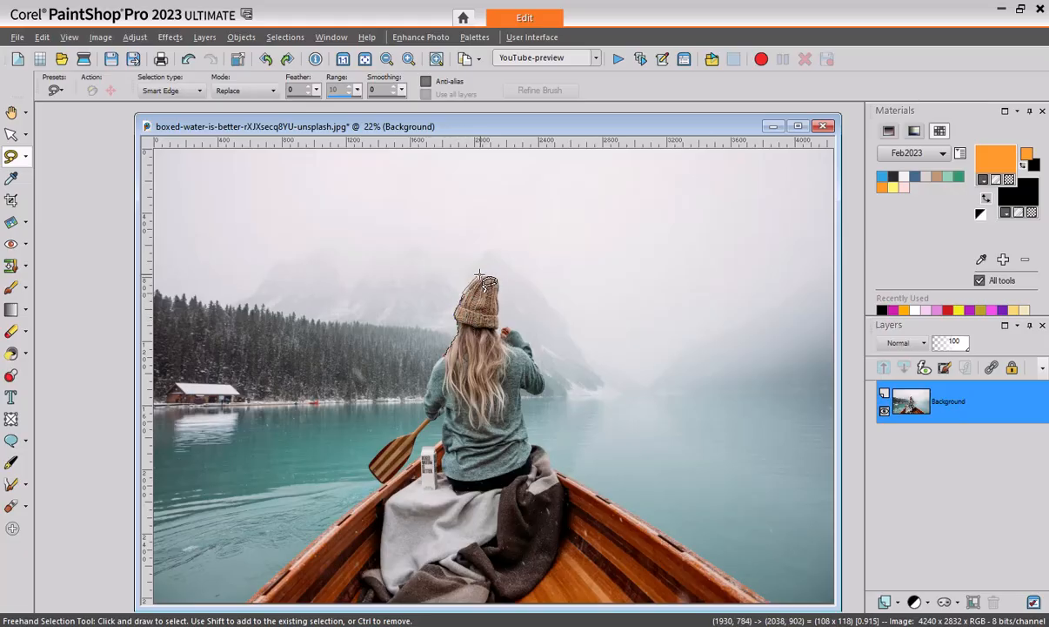
{"action": "left_click", "coordinate": [504, 311]}
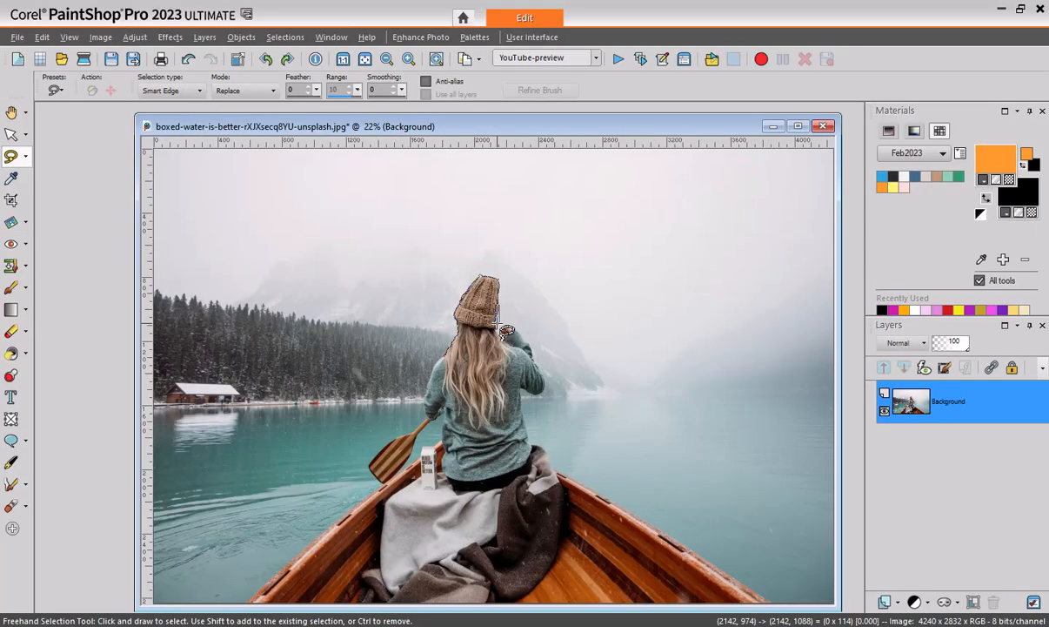
{"action": "left_click", "coordinate": [504, 330]}
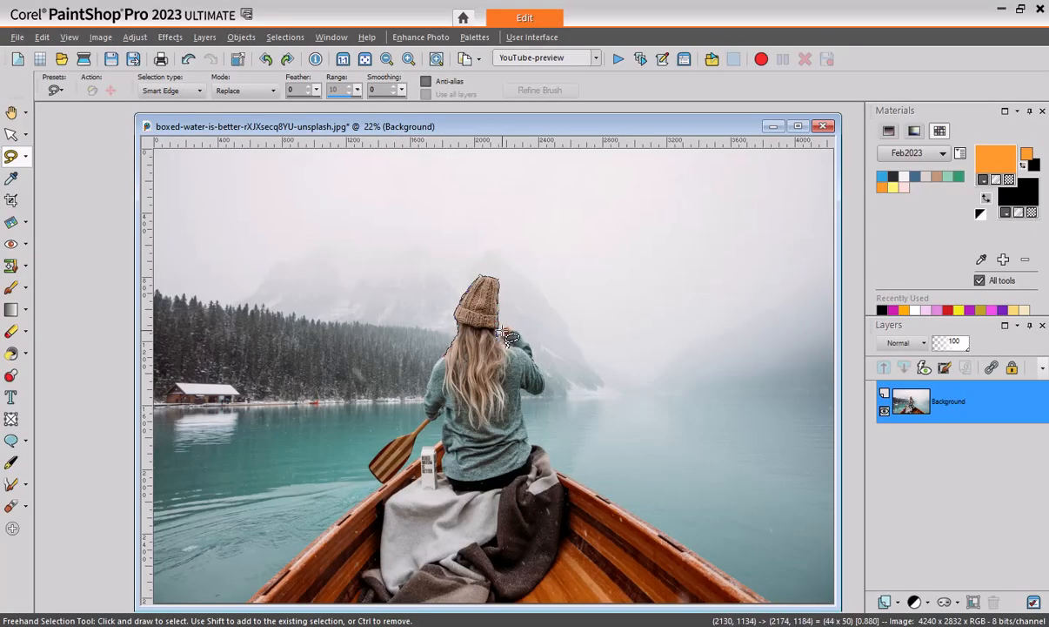
{"action": "left_click", "coordinate": [515, 333]}
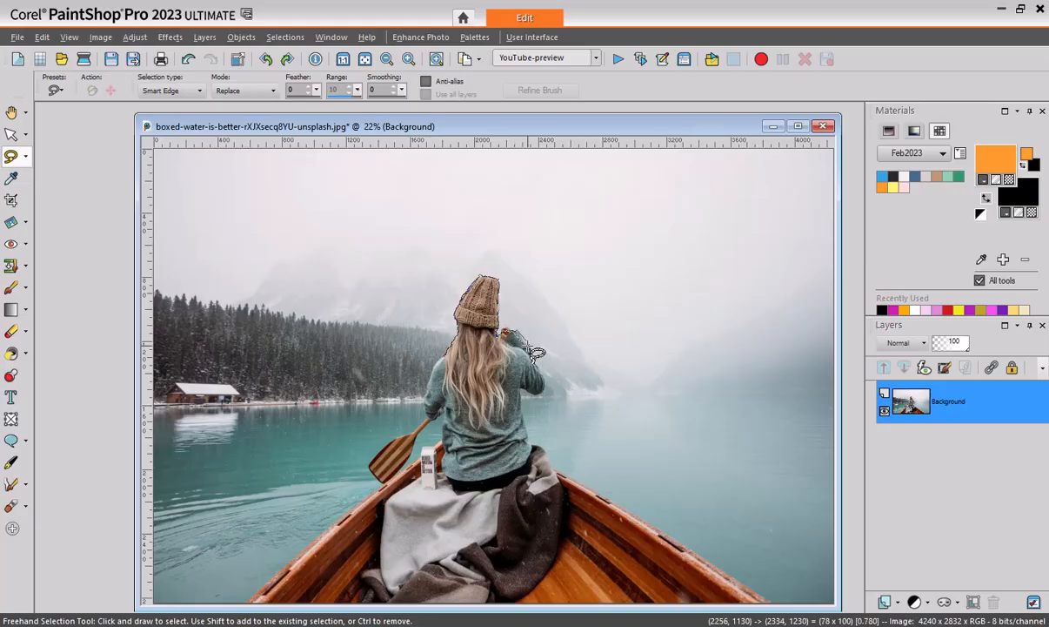
Step: Continue the Smart Edge outline along the woman's raised arm, elbow and side down to the dark blanket
{"action": "left_click", "coordinate": [527, 346]}
{"action": "left_click", "coordinate": [533, 361]}
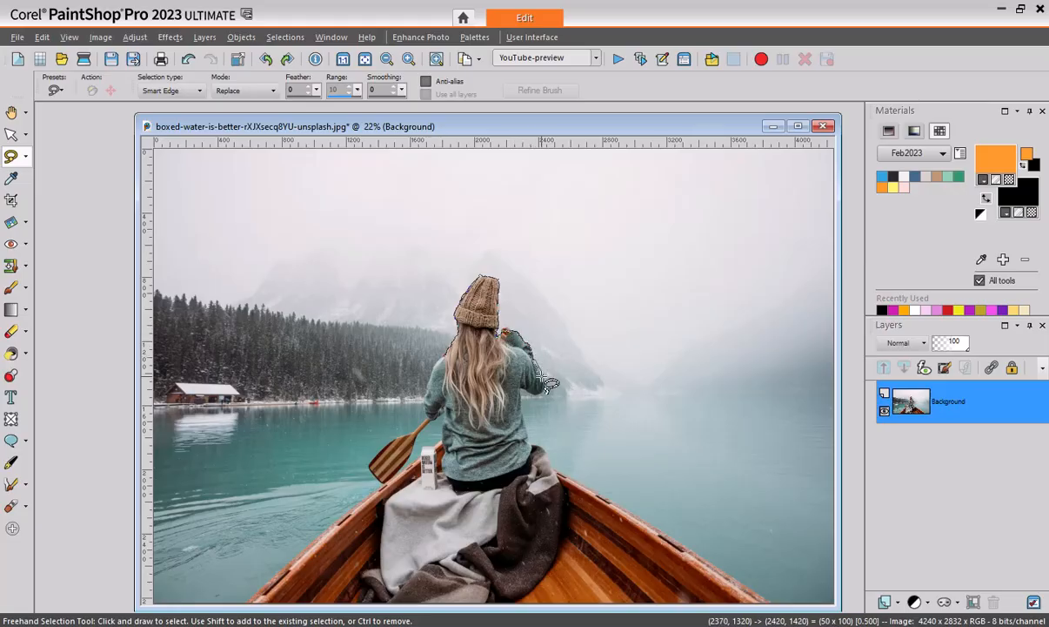
{"action": "left_click", "coordinate": [549, 386]}
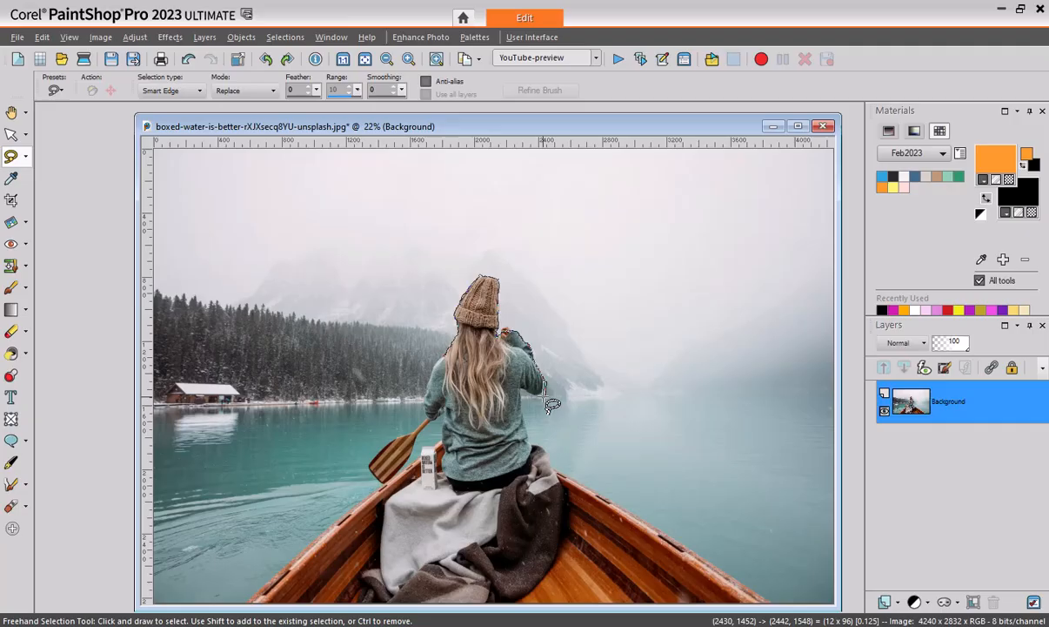
{"action": "left_click", "coordinate": [523, 422]}
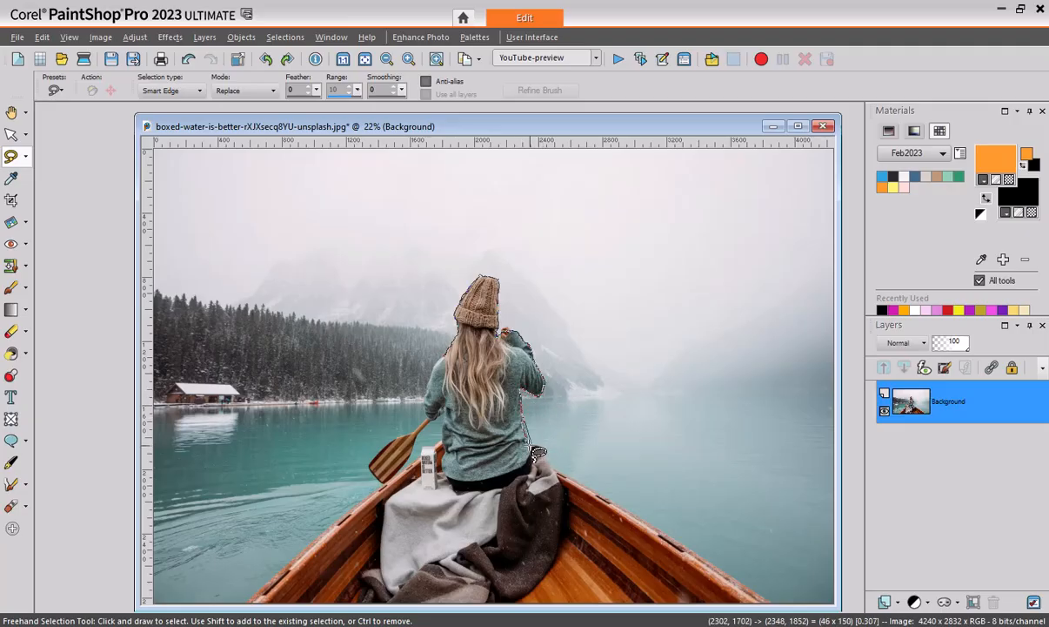
{"action": "left_click", "coordinate": [530, 448]}
{"action": "left_click", "coordinate": [548, 453]}
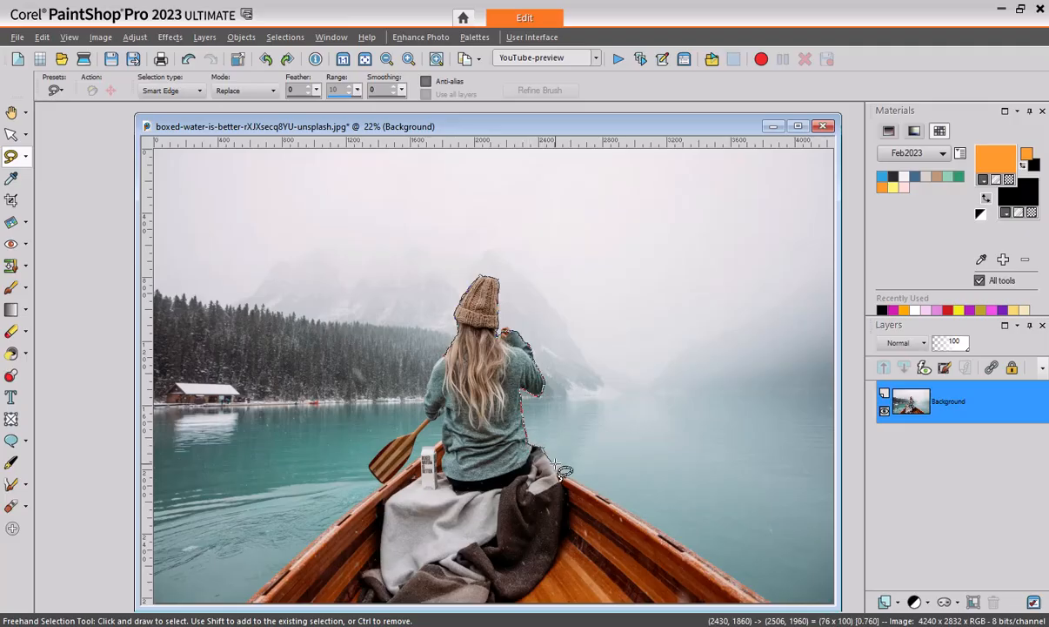
Step: Extend the Smart Edge outline from the dark blanket along the boat's rim and across the photo's lower edge to the opposite rim
{"action": "left_click", "coordinate": [591, 495]}
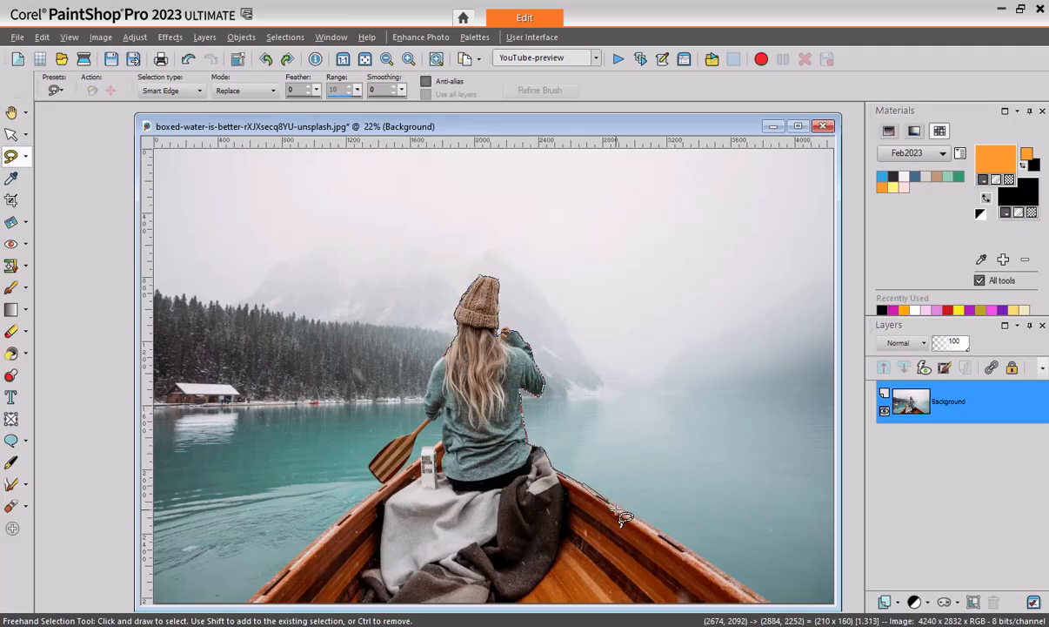
{"action": "left_click", "coordinate": [682, 550]}
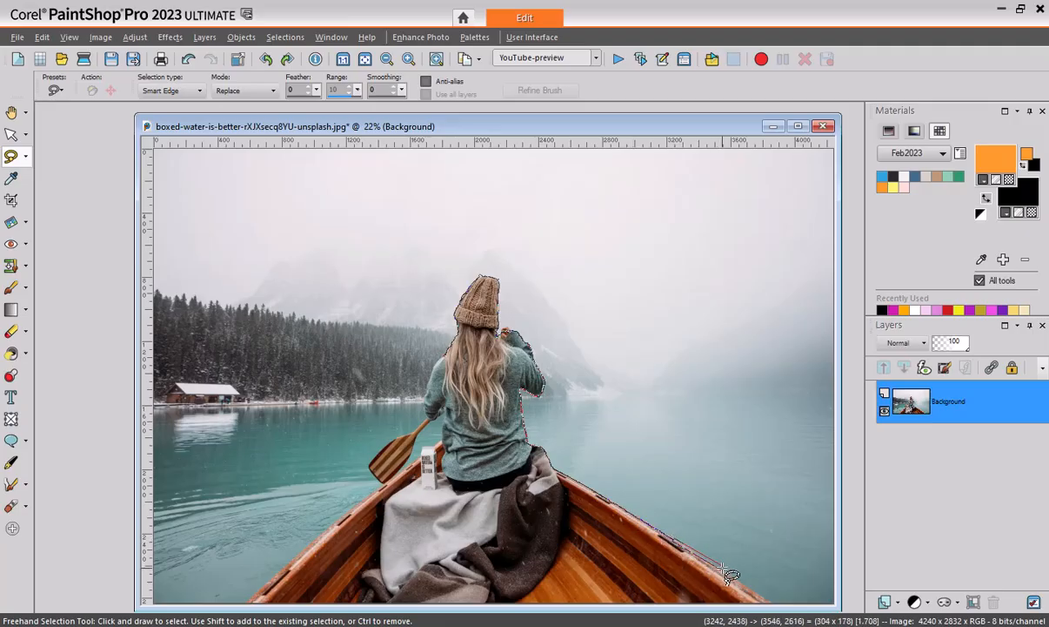
{"action": "left_click", "coordinate": [733, 580]}
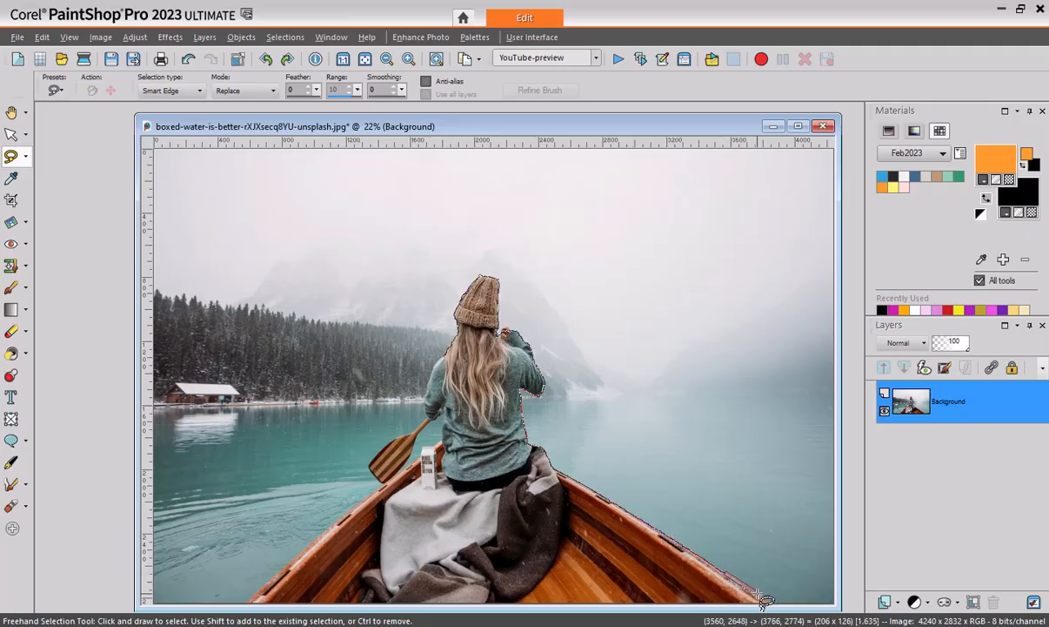
{"action": "left_click", "coordinate": [247, 602]}
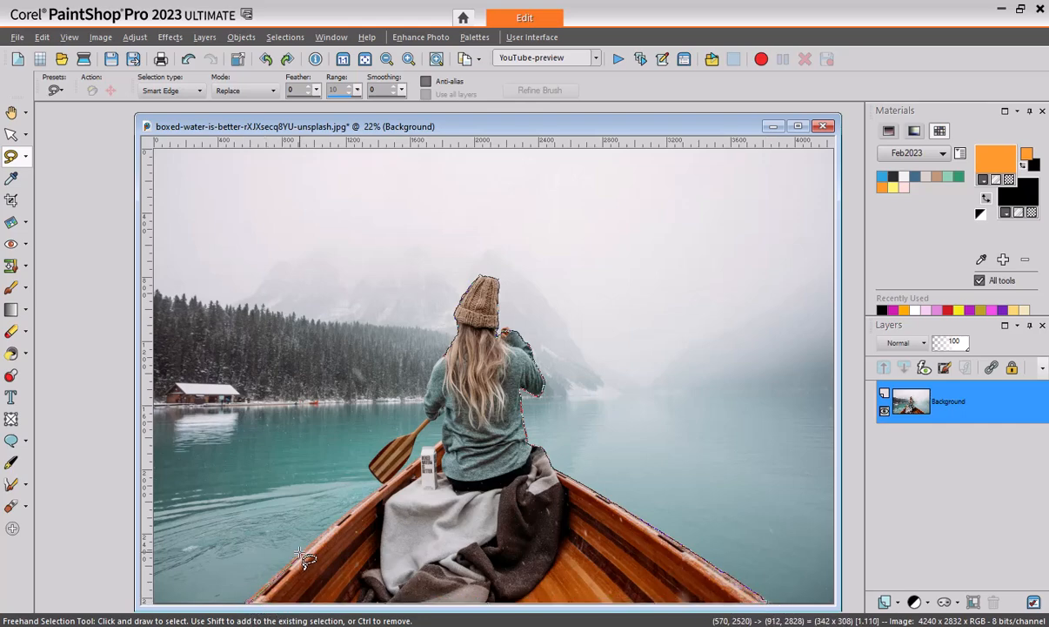
Step: Trace the boat's paddle-side rim, the paddle and the woman's arm with Smart Edge, and close the outline at her shoulder
{"action": "left_click", "coordinate": [302, 551]}
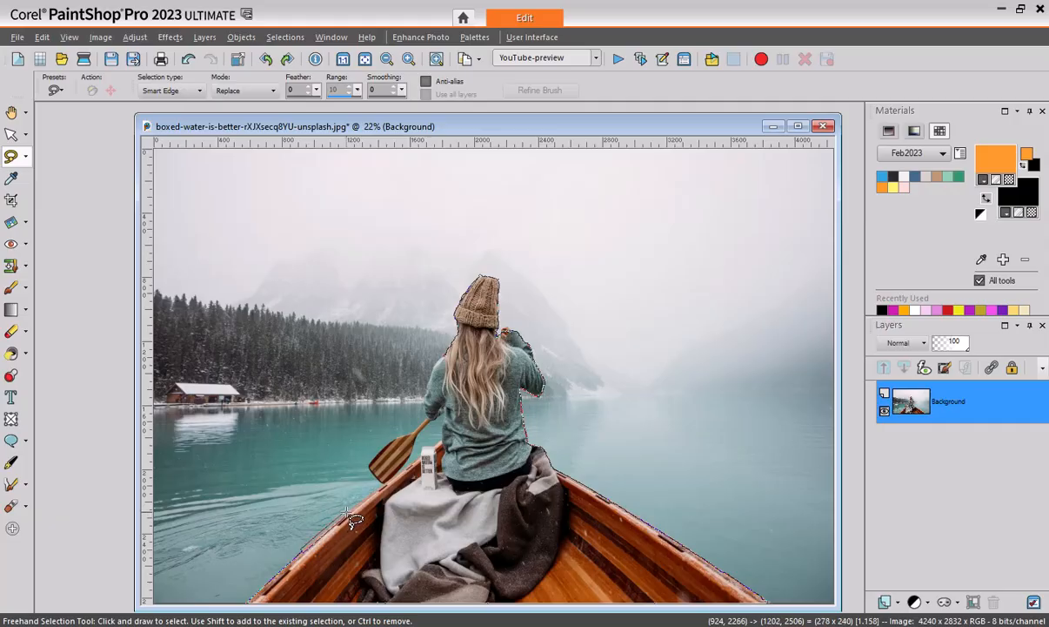
{"action": "left_click", "coordinate": [346, 514]}
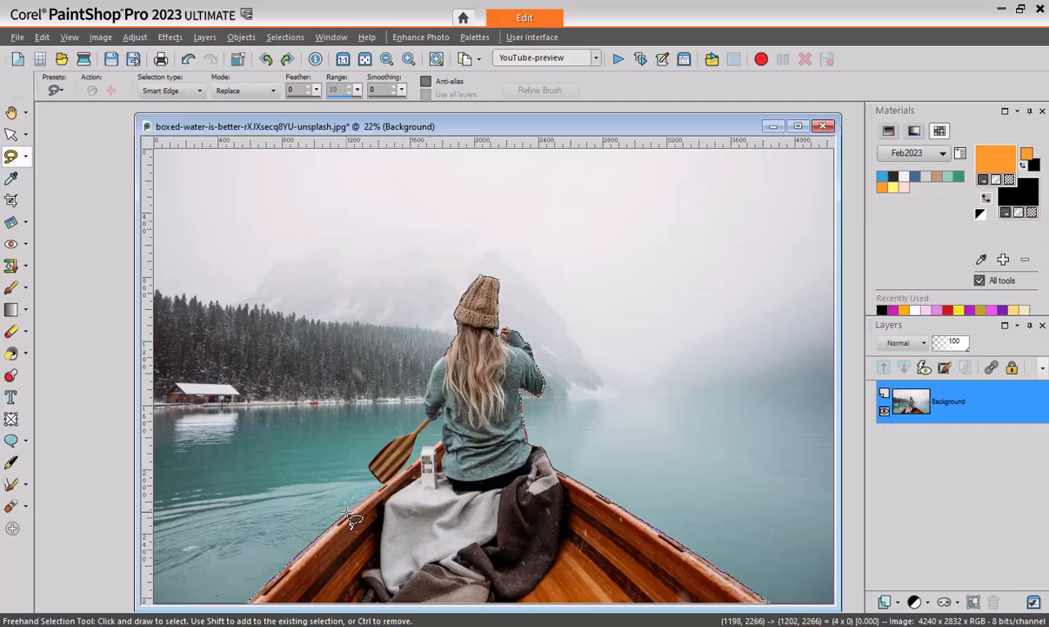
{"action": "left_click", "coordinate": [385, 485]}
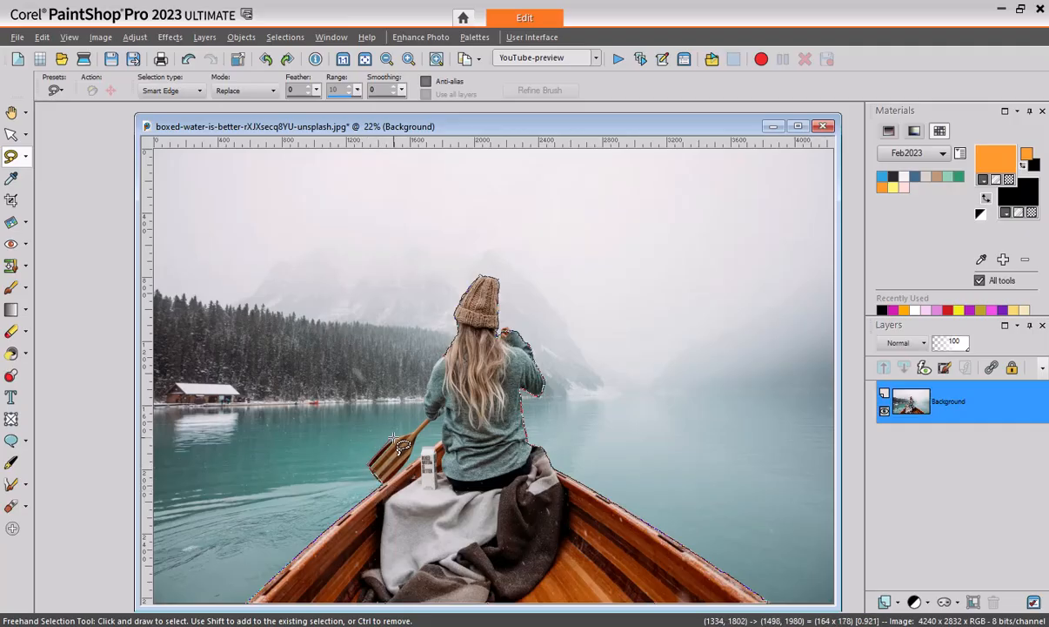
{"action": "left_click", "coordinate": [413, 413]}
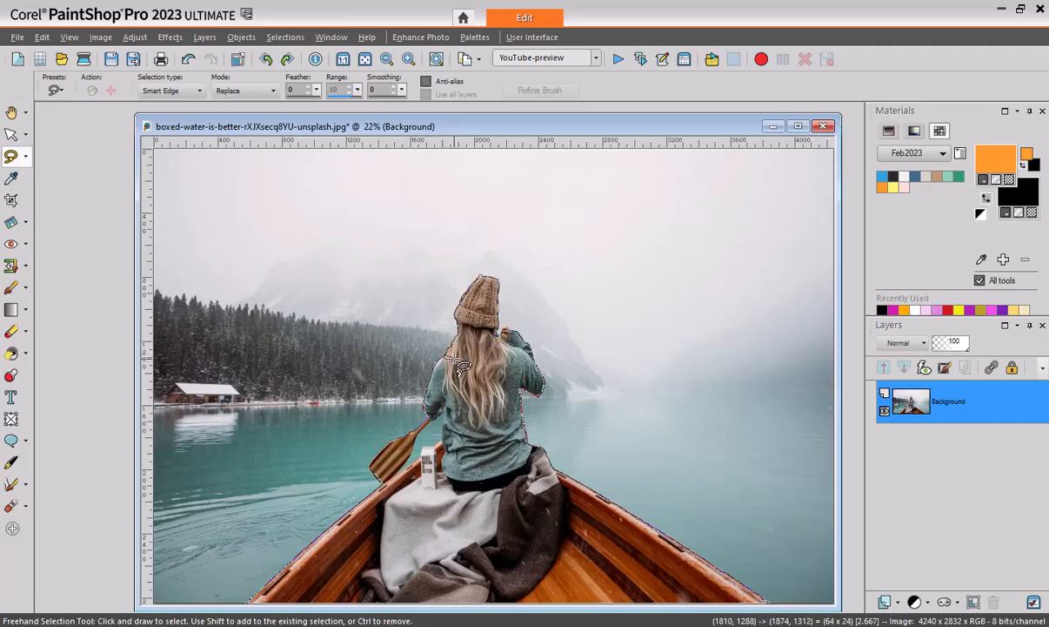
{"action": "double_click", "coordinate": [442, 407]}
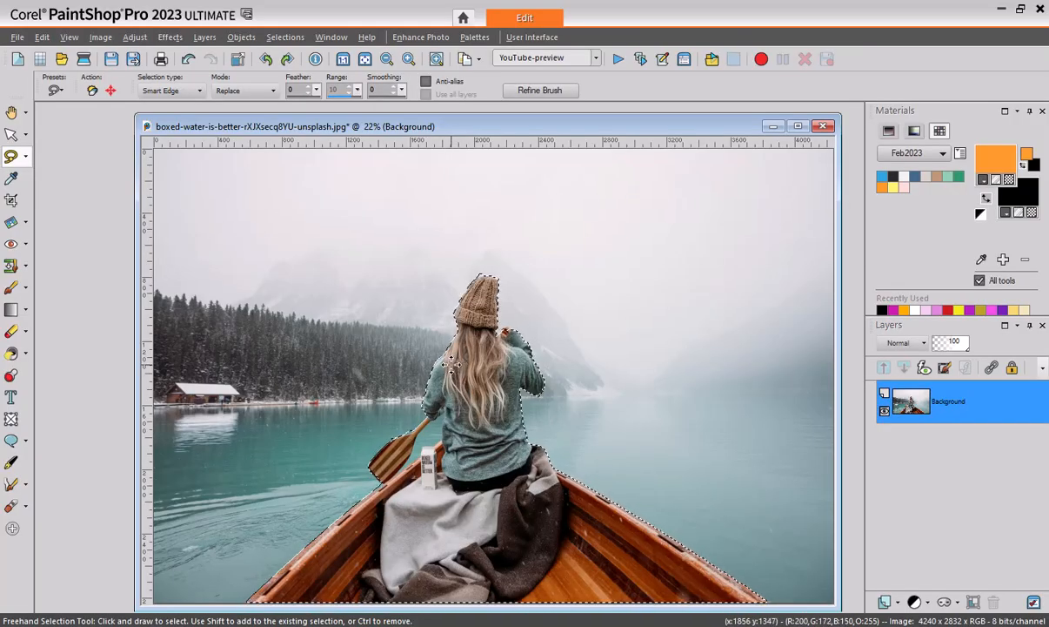
Step: Switch to the Magic Wand and set its match mode to RGB Value
{"action": "left_click", "coordinate": [26, 161]}
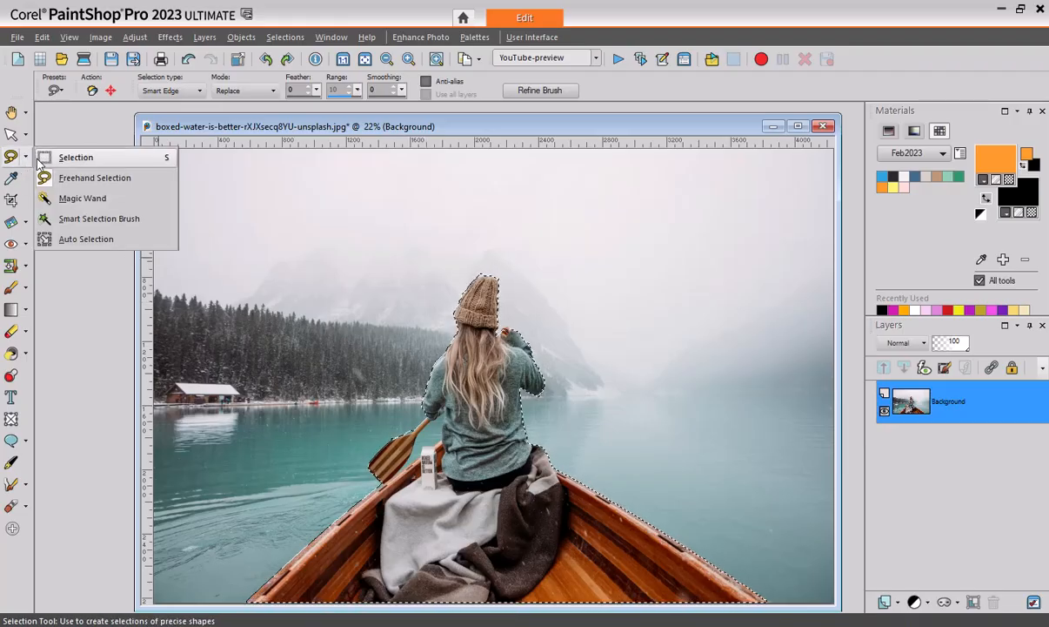
{"action": "left_click", "coordinate": [74, 203]}
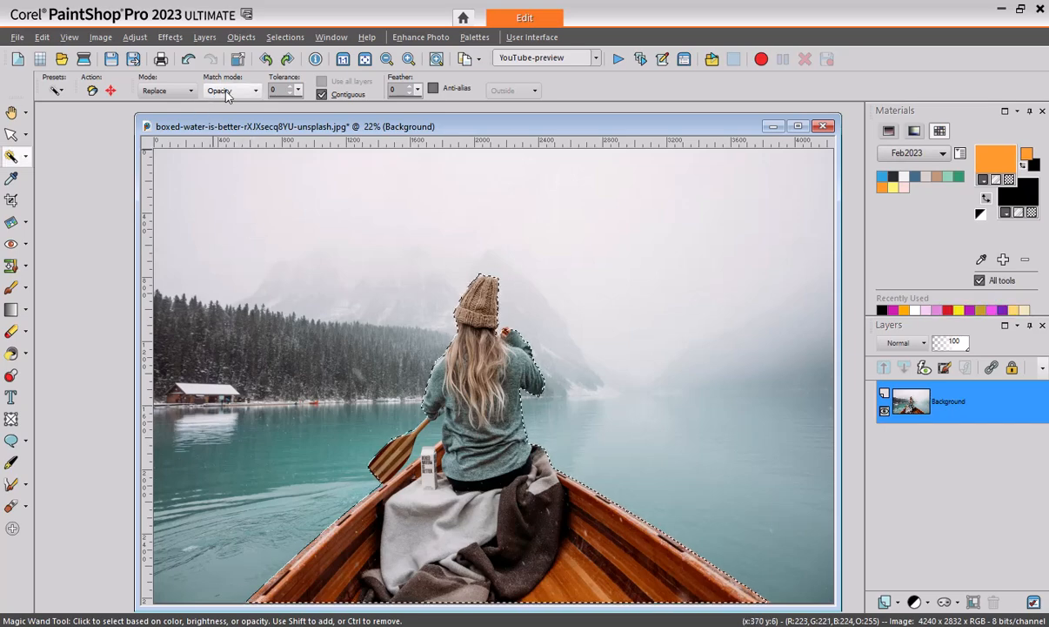
{"action": "left_click", "coordinate": [225, 91]}
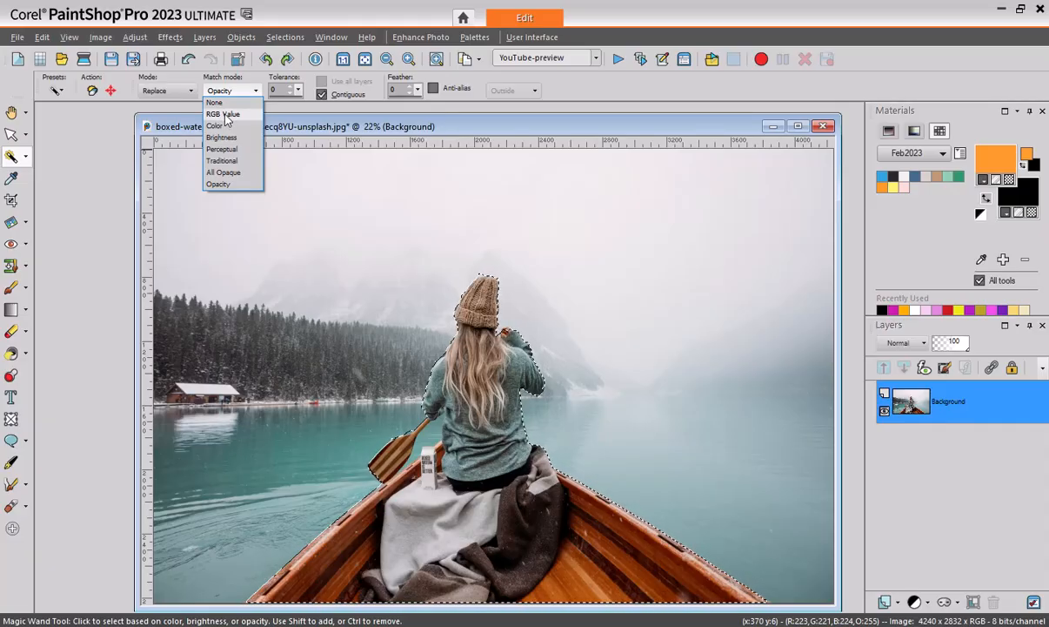
{"action": "left_click", "coordinate": [231, 116]}
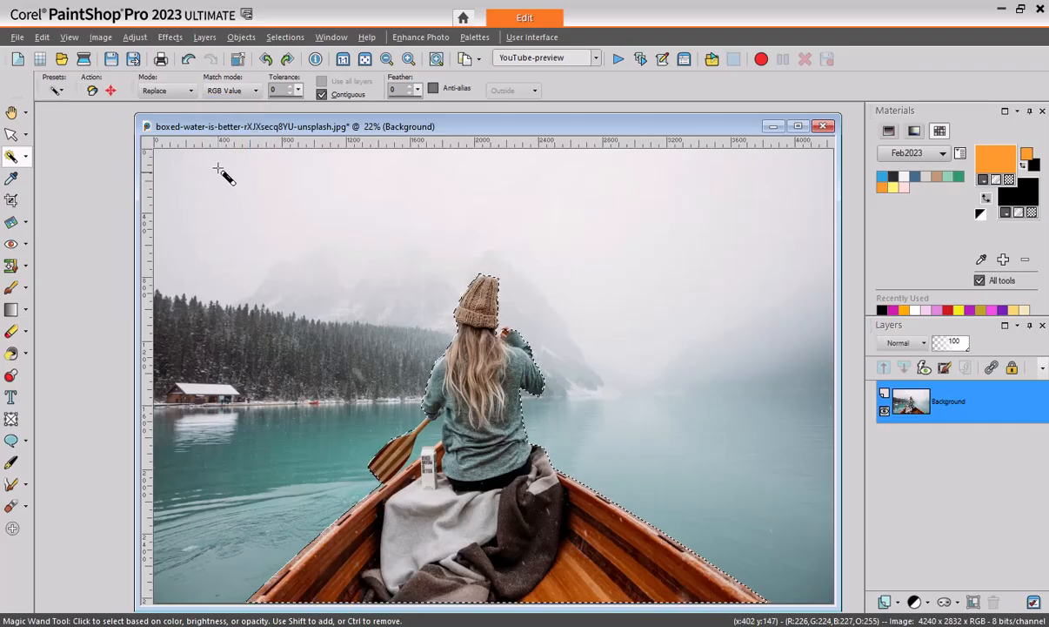
Step: Switch to the Smart Selection Brush and clear the Smart Edge selection around the woman and boat
{"action": "left_click", "coordinate": [25, 157]}
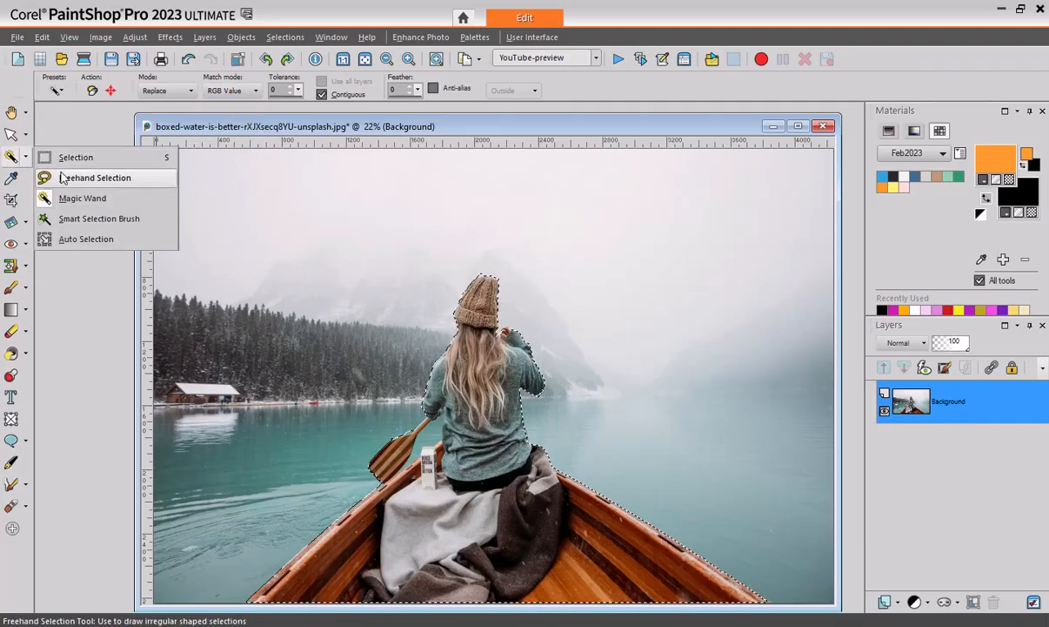
{"action": "left_click", "coordinate": [84, 222]}
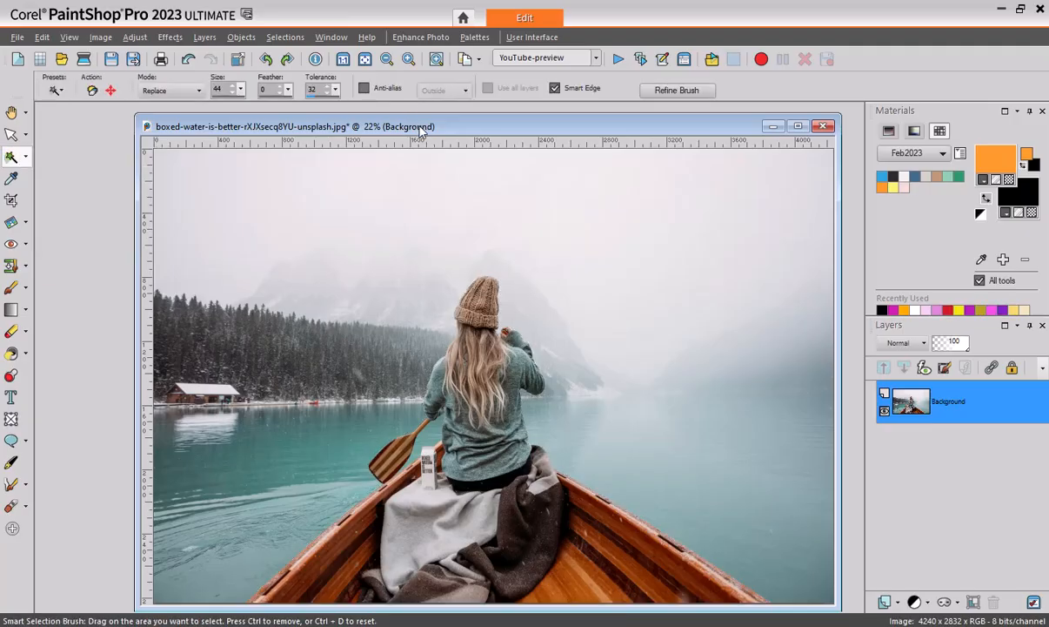
{"action": "left_click_drag", "start_coordinate": [420, 129], "coordinate": [397, 122]}
{"action": "key", "text": "ctrl+d"}
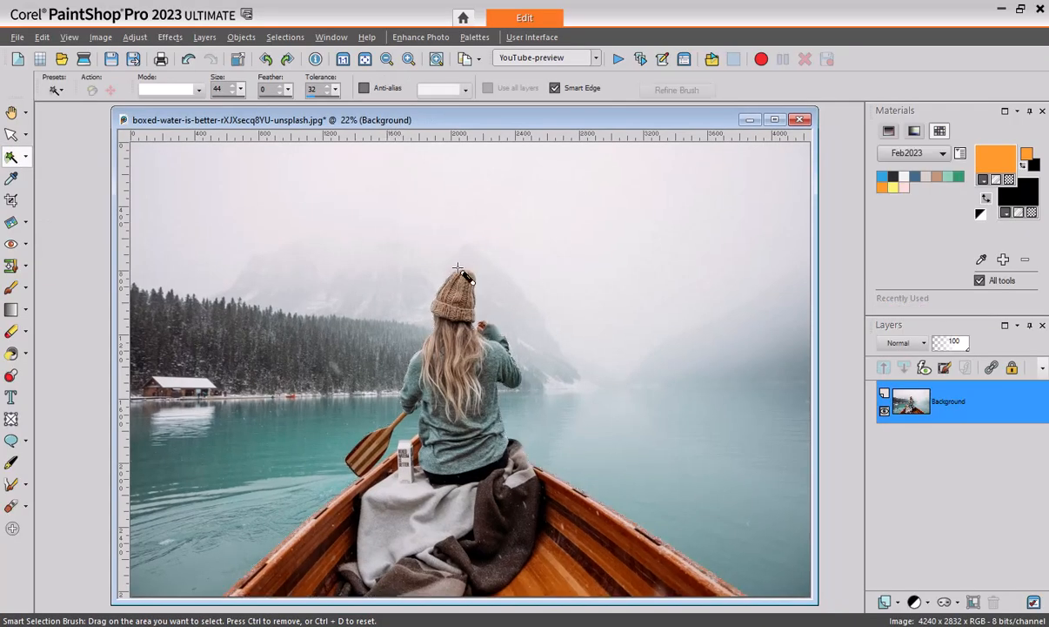
Step: Select the woman's knitted hat and long hair with the Smart Selection Brush at size 44 and tolerance 32
{"action": "scroll", "coordinate": [453, 270], "scroll_direction": "up", "scroll_amount": 3}
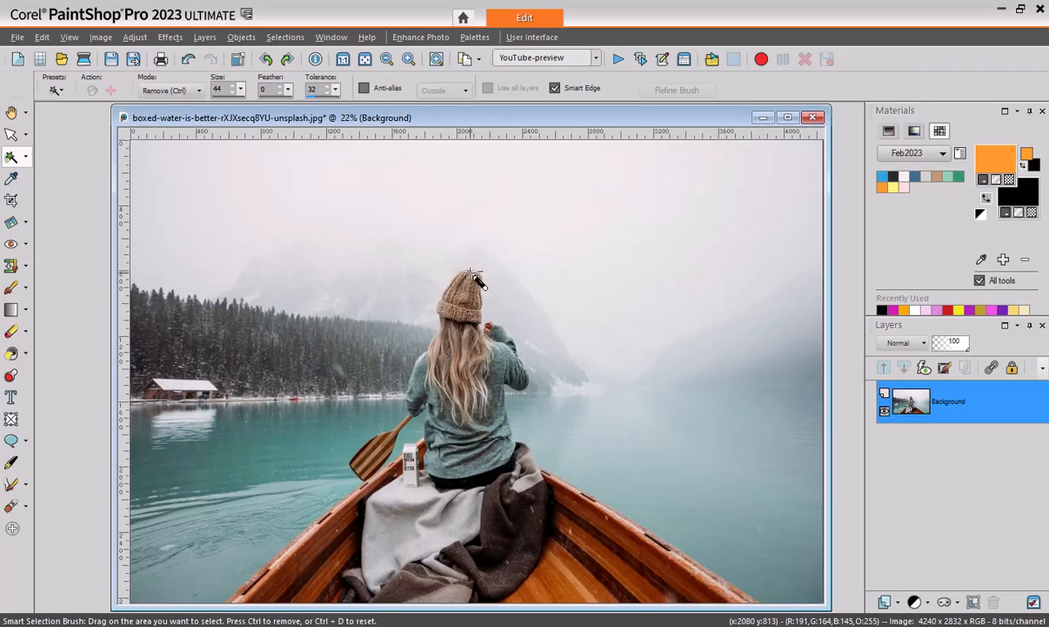
{"action": "scroll", "coordinate": [470, 275], "scroll_direction": "up", "scroll_amount": 1}
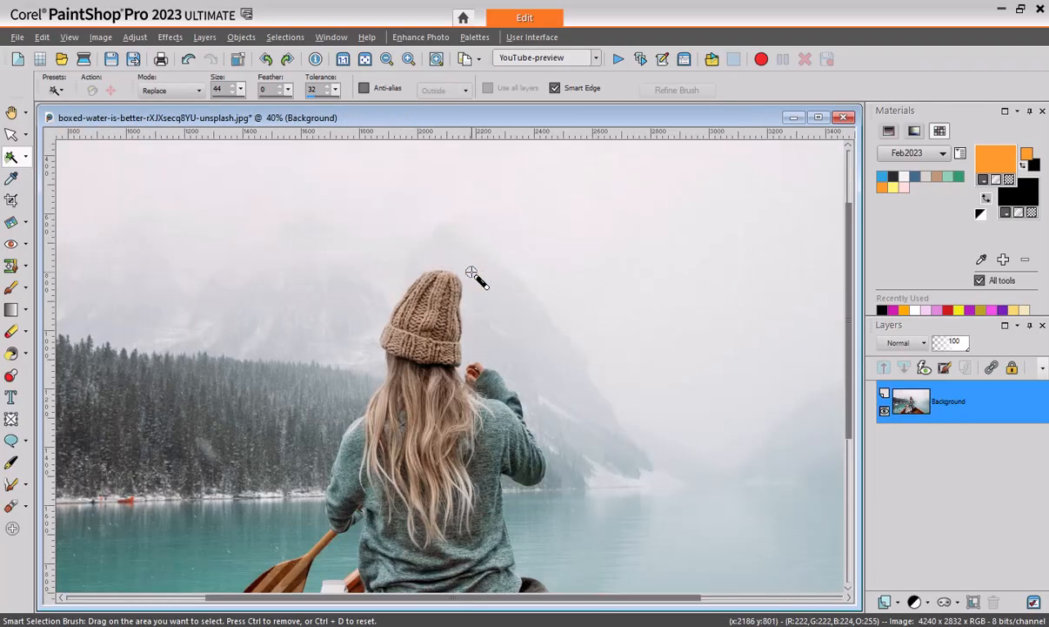
{"action": "scroll", "coordinate": [470, 275], "scroll_direction": "up", "scroll_amount": 1}
{"action": "scroll", "coordinate": [474, 276], "scroll_direction": "up", "scroll_amount": 1}
{"action": "scroll", "coordinate": [474, 276], "scroll_direction": "up", "scroll_amount": 1}
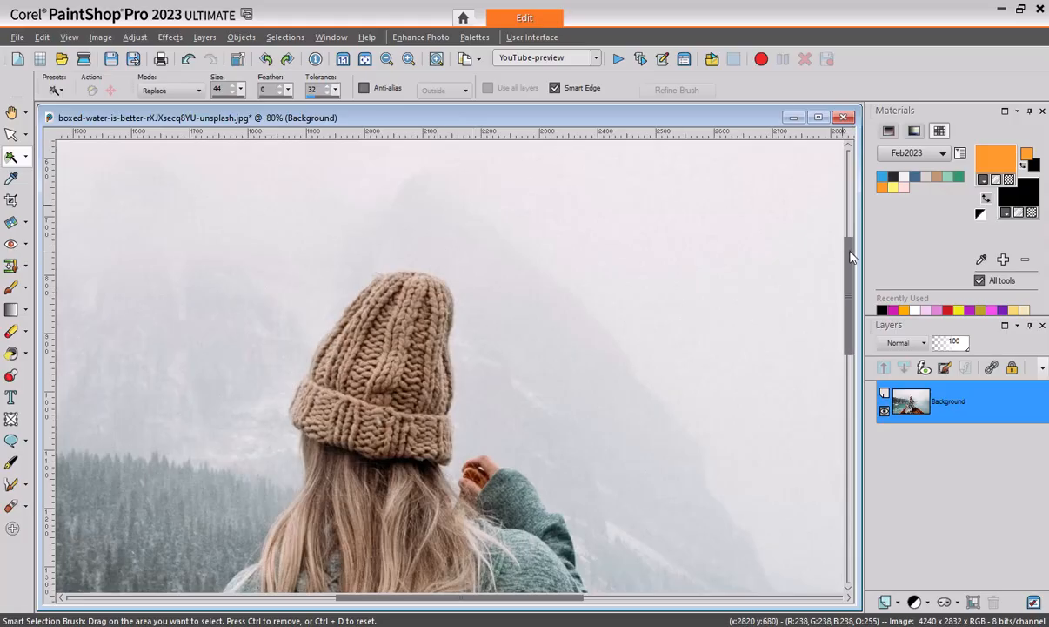
{"action": "left_click_drag", "start_coordinate": [852, 255], "coordinate": [852, 266]}
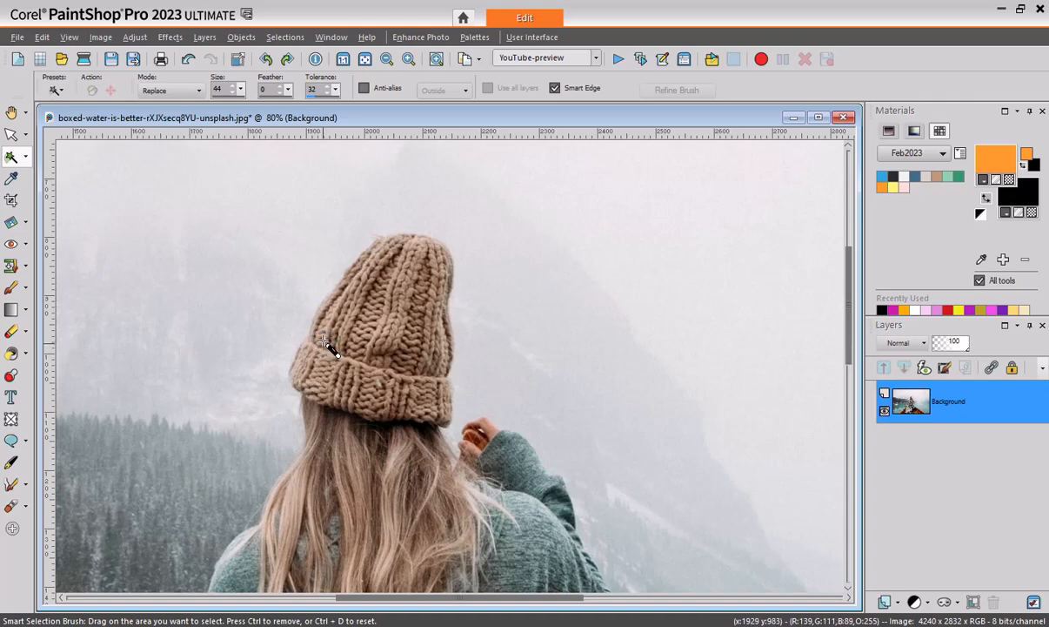
{"action": "mouse_move", "coordinate": [324, 342]}
{"action": "left_mouse_down"}
{"action": "mouse_move", "coordinate": [310, 315]}
{"action": "mouse_move", "coordinate": [318, 300]}
{"action": "mouse_move", "coordinate": [359, 261]}
{"action": "mouse_move", "coordinate": [402, 252]}
{"action": "mouse_move", "coordinate": [419, 287]}
{"action": "mouse_move", "coordinate": [365, 335]}
{"action": "left_mouse_up"}
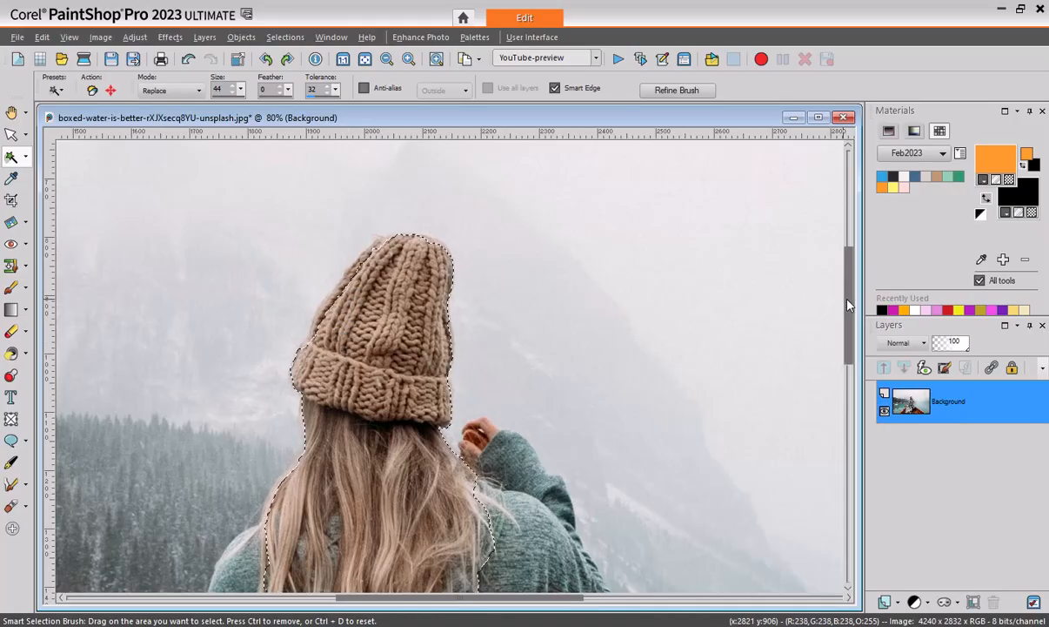
Step: Add the woman's paddle-side shoulder, sleeve and the adjoining part of her sweater back to the Smart Selection Brush selection
{"action": "left_click_drag", "start_coordinate": [848, 304], "coordinate": [850, 364]}
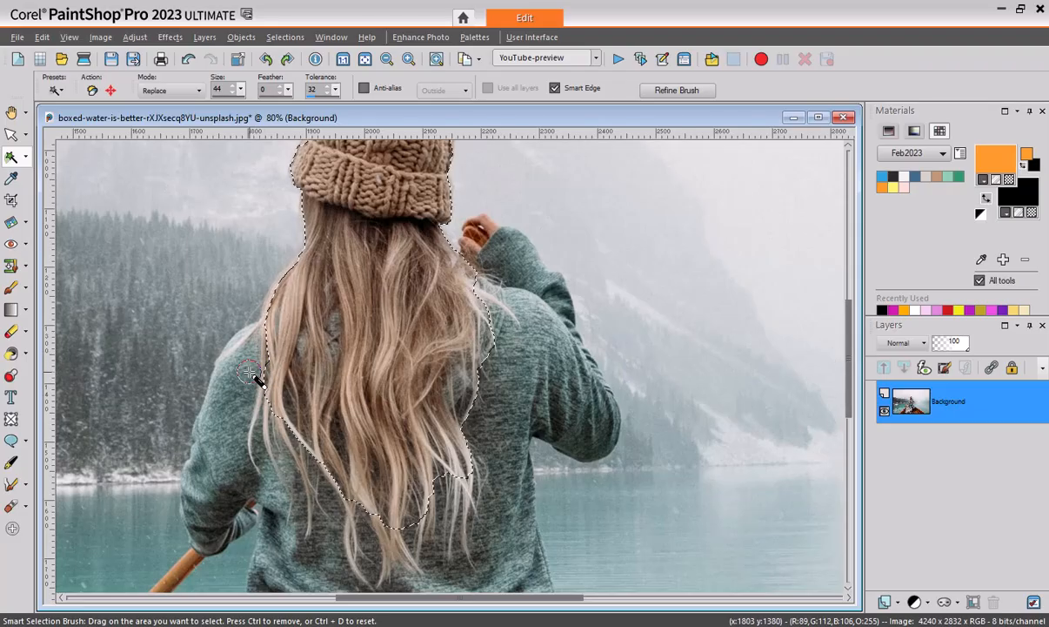
{"action": "key", "text": "shift"}
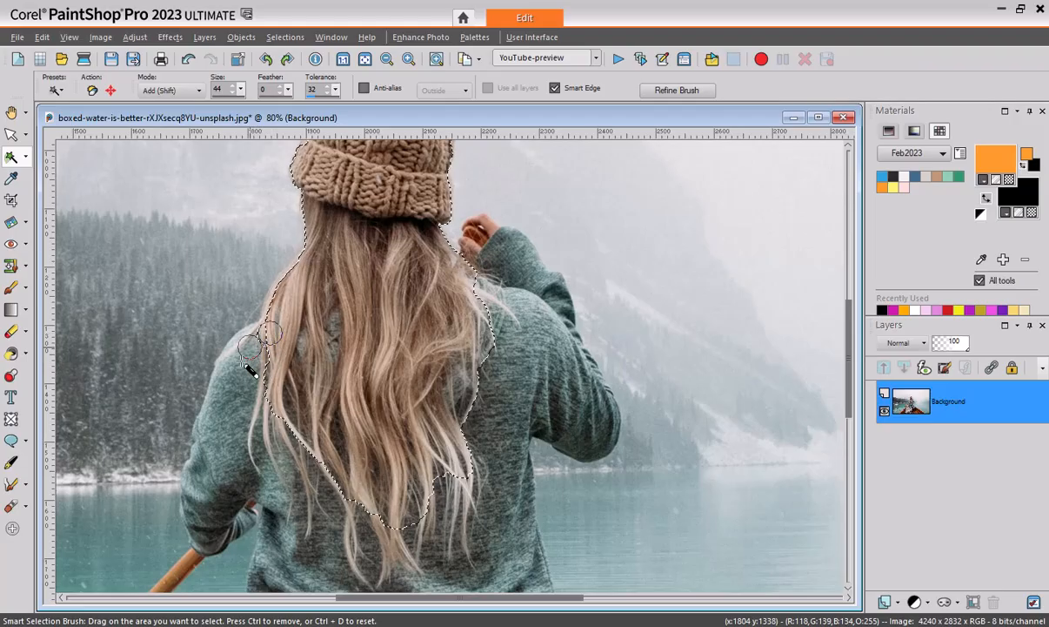
{"action": "mouse_move", "coordinate": [247, 364]}
{"action": "left_mouse_down"}
{"action": "mouse_move", "coordinate": [224, 387]}
{"action": "mouse_move", "coordinate": [216, 446]}
{"action": "left_mouse_up"}
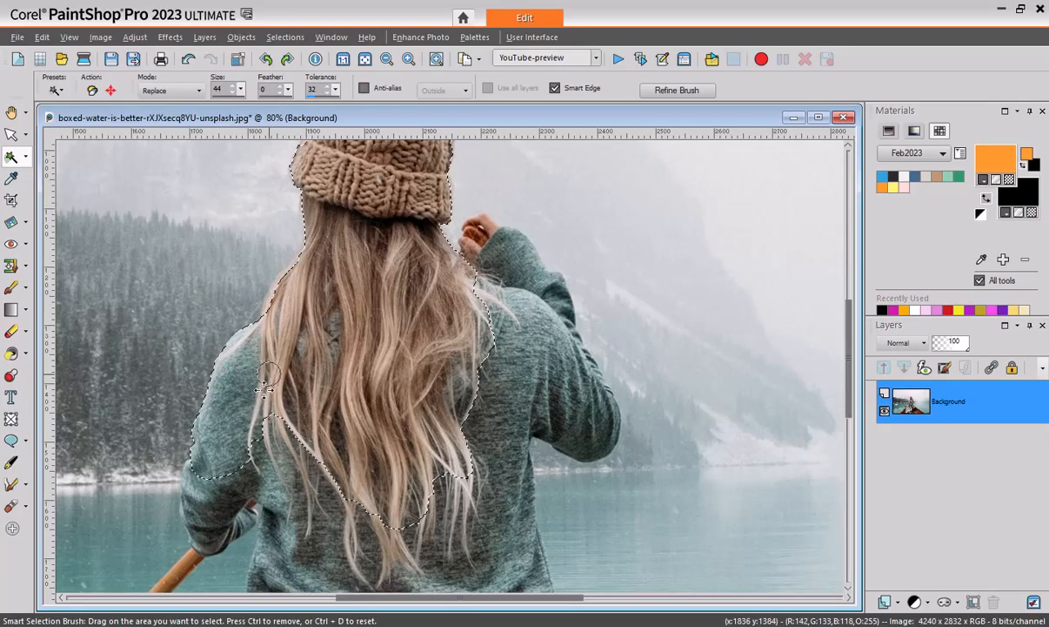
{"action": "key", "text": "shift"}
{"action": "mouse_move", "coordinate": [210, 513]}
{"action": "left_mouse_down"}
{"action": "mouse_move", "coordinate": [225, 460]}
{"action": "mouse_move", "coordinate": [242, 476]}
{"action": "mouse_move", "coordinate": [208, 481]}
{"action": "left_mouse_up"}
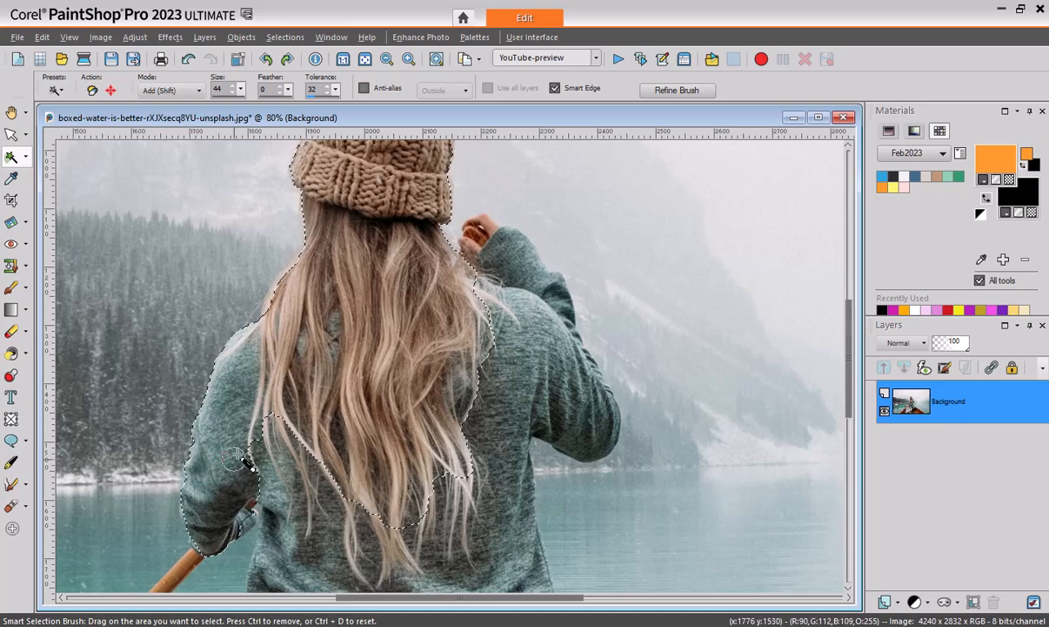
{"action": "mouse_move", "coordinate": [279, 533]}
{"action": "left_mouse_down"}
{"action": "mouse_move", "coordinate": [276, 429]}
{"action": "mouse_move", "coordinate": [309, 512]}
{"action": "left_mouse_up"}
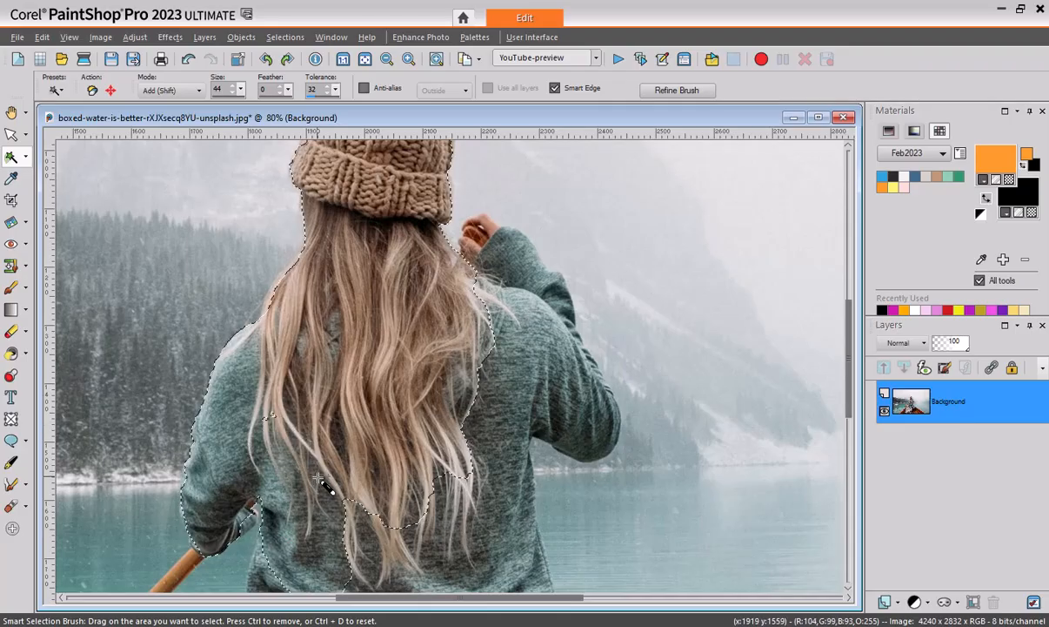
Step: Add the woman's other shoulder, raised arm and hand, and the rest of her visible sweater back to the selection
{"action": "key", "text": "ctrl+d"}
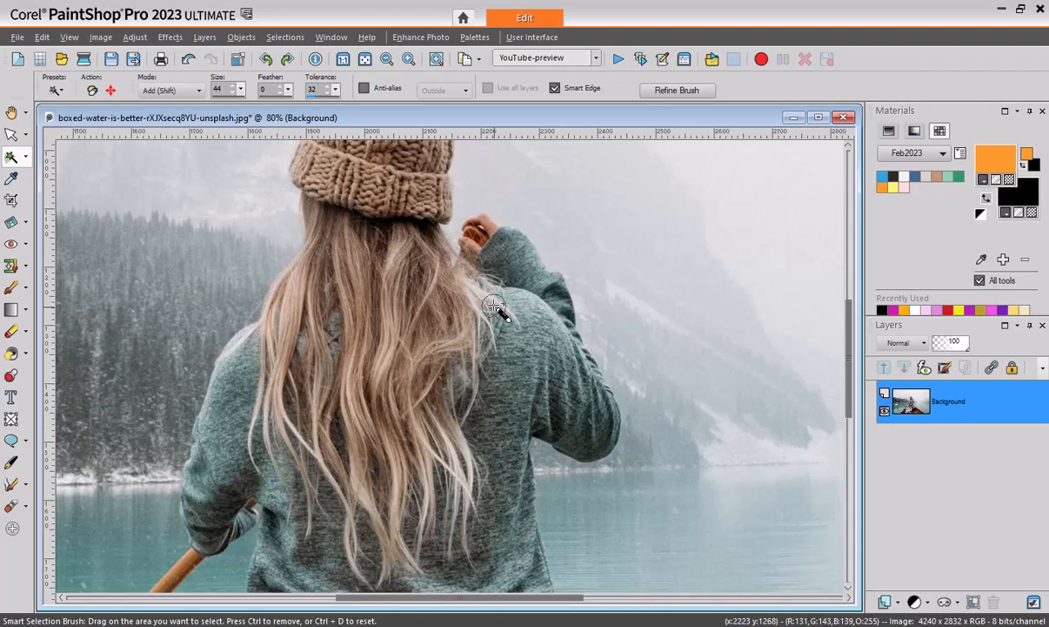
{"action": "mouse_move", "coordinate": [502, 301]}
{"action": "left_mouse_down"}
{"action": "mouse_move", "coordinate": [514, 272]}
{"action": "mouse_move", "coordinate": [498, 241]}
{"action": "left_mouse_up"}
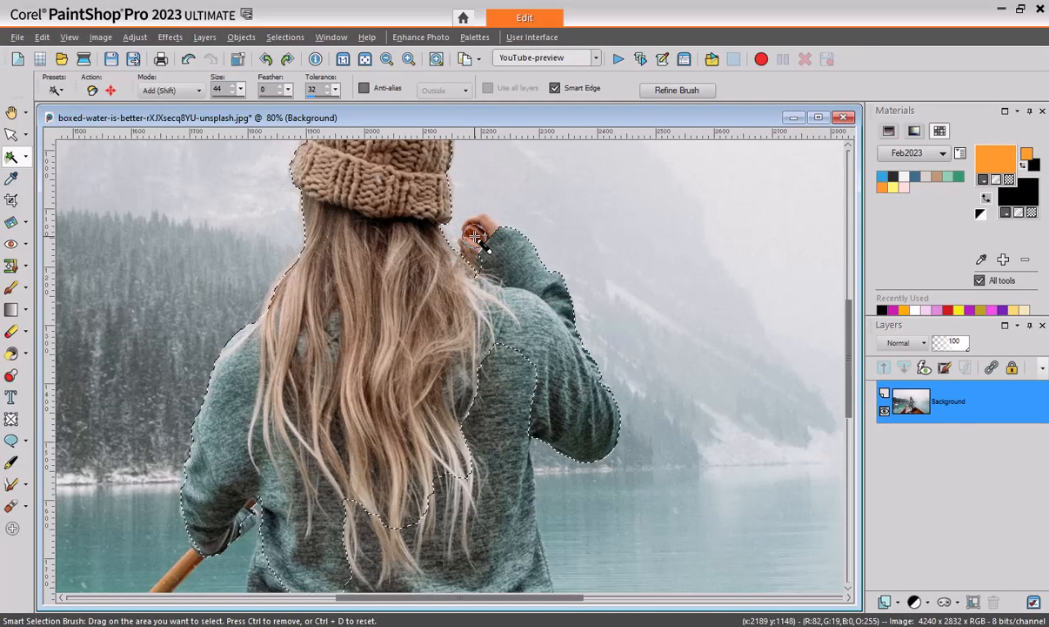
{"action": "left_click_drag", "start_coordinate": [478, 237], "coordinate": [494, 244]}
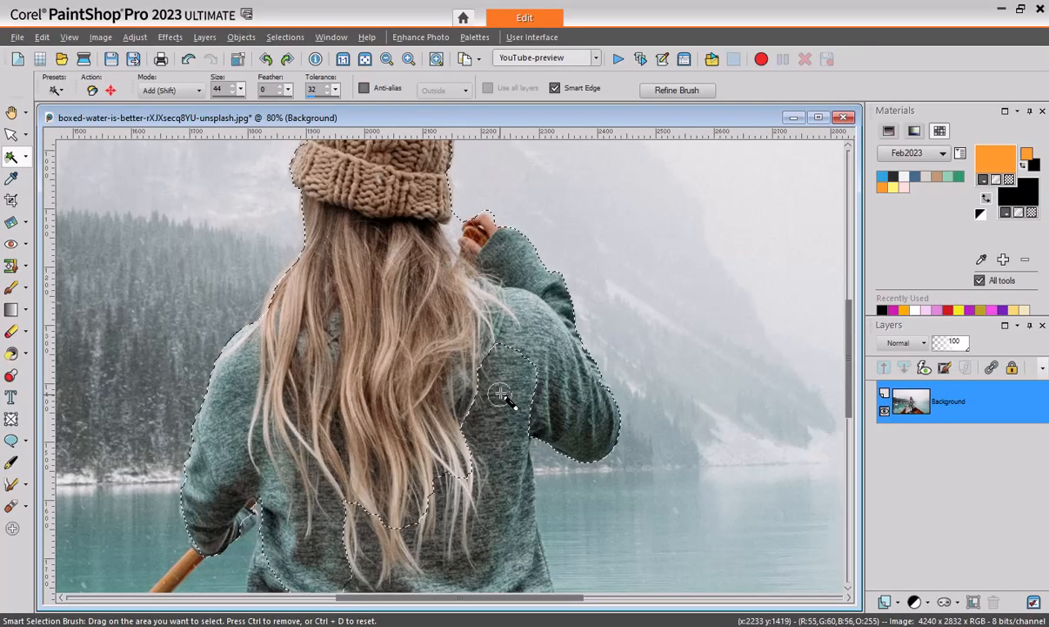
{"action": "mouse_move", "coordinate": [516, 374]}
{"action": "left_mouse_down"}
{"action": "mouse_move", "coordinate": [503, 546]}
{"action": "mouse_move", "coordinate": [468, 517]}
{"action": "mouse_move", "coordinate": [414, 511]}
{"action": "mouse_move", "coordinate": [377, 529]}
{"action": "mouse_move", "coordinate": [407, 514]}
{"action": "left_mouse_up"}
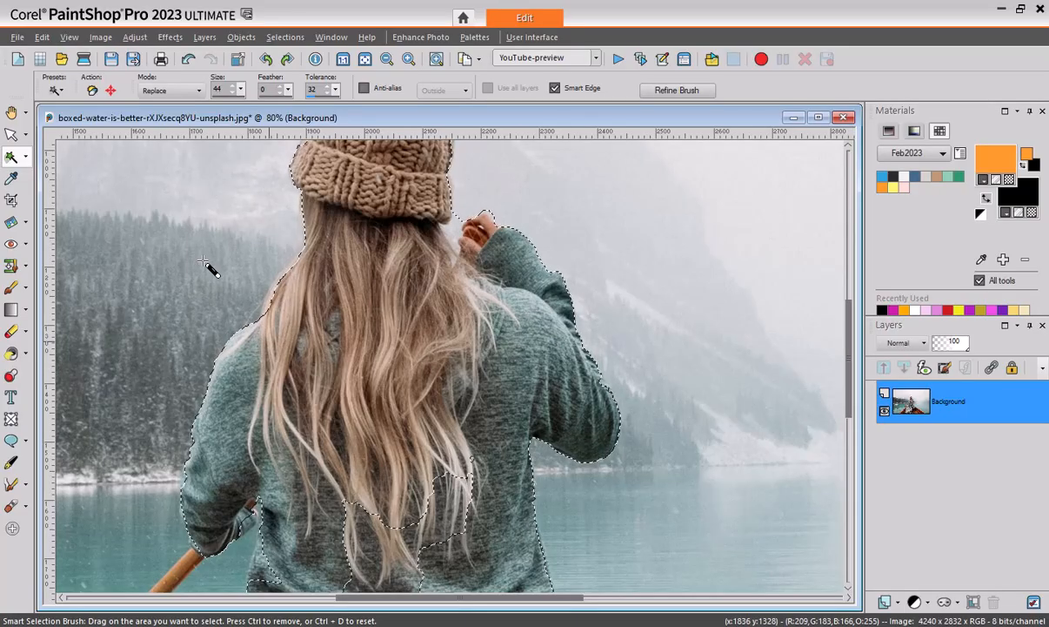
Step: Switch to the Auto Selection tool and clear the selection around the woman
{"action": "left_click", "coordinate": [26, 157]}
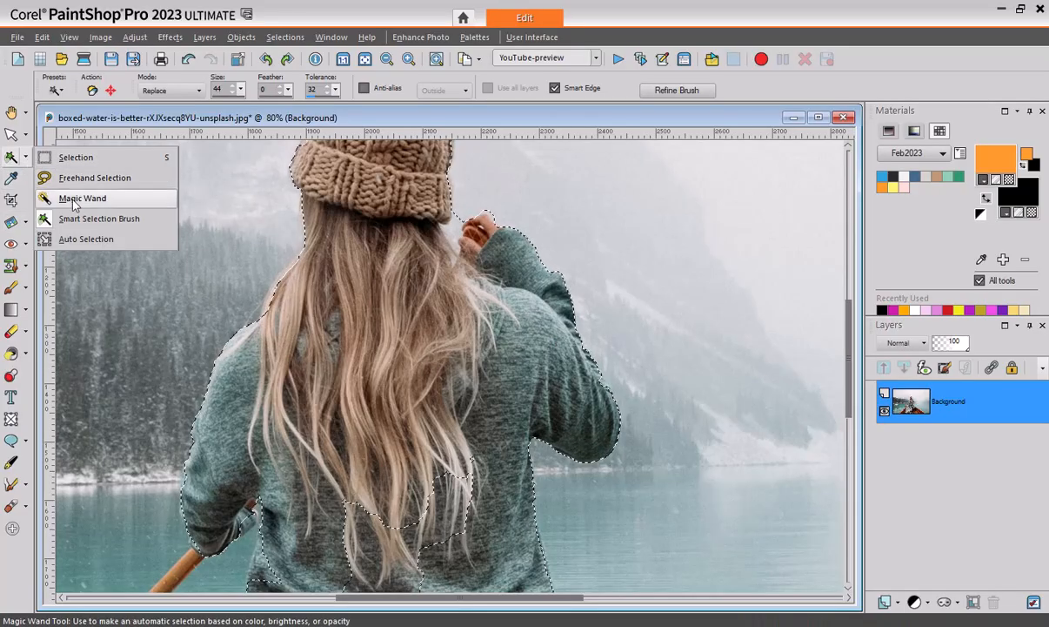
{"action": "left_click", "coordinate": [79, 240]}
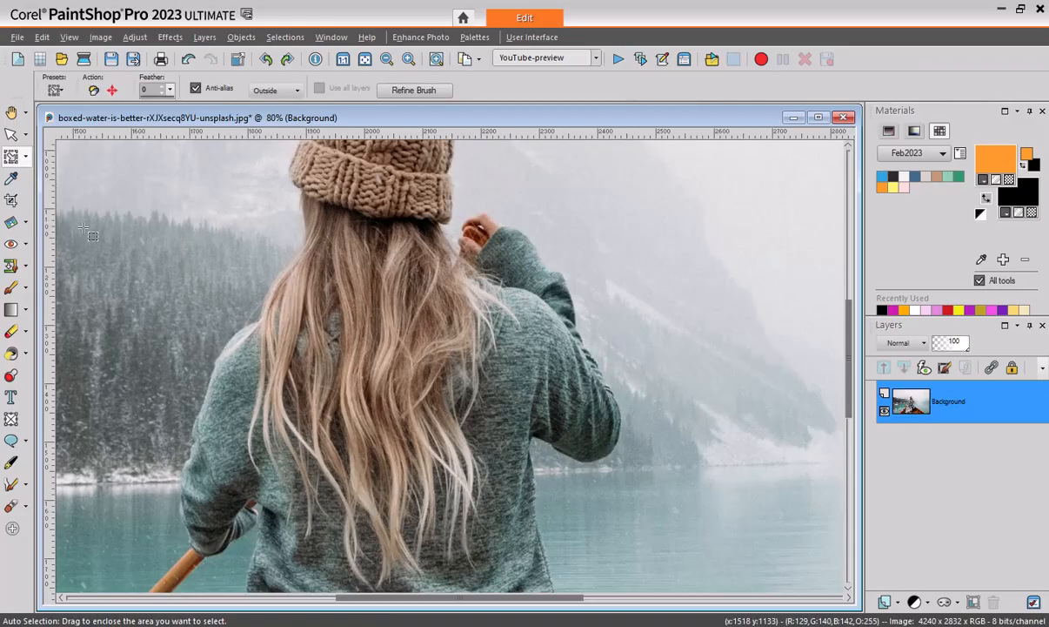
{"action": "key", "text": "ctrl+d"}
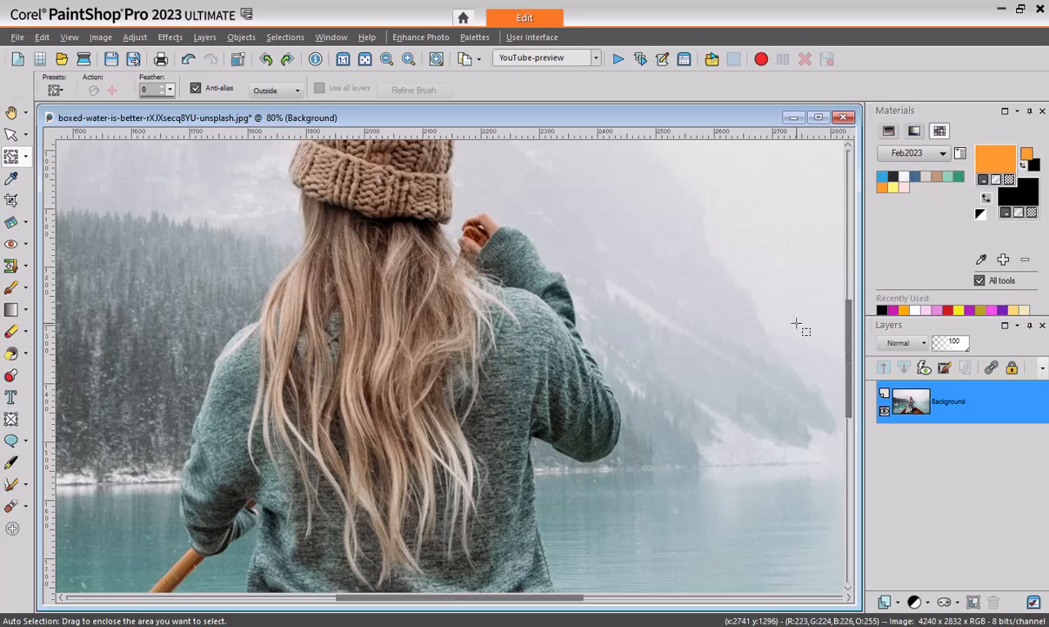
Step: Enclose the woman, paddle and boat with Auto Selection to select them from the lake background
{"action": "scroll", "coordinate": [735, 324], "scroll_direction": "down", "scroll_amount": 2}
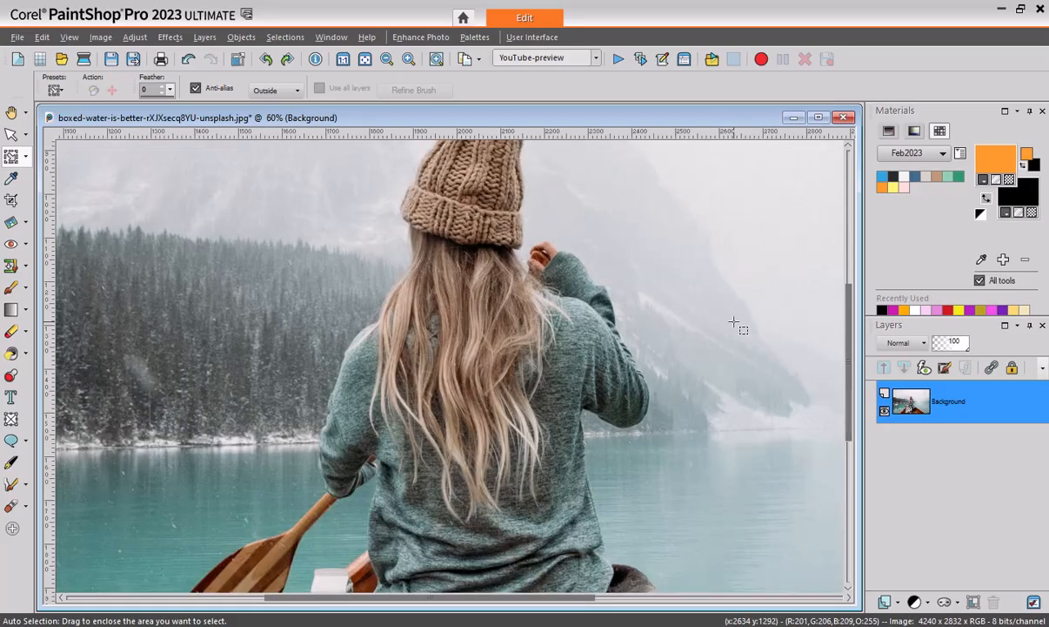
{"action": "scroll", "coordinate": [735, 324], "scroll_direction": "down", "scroll_amount": 3}
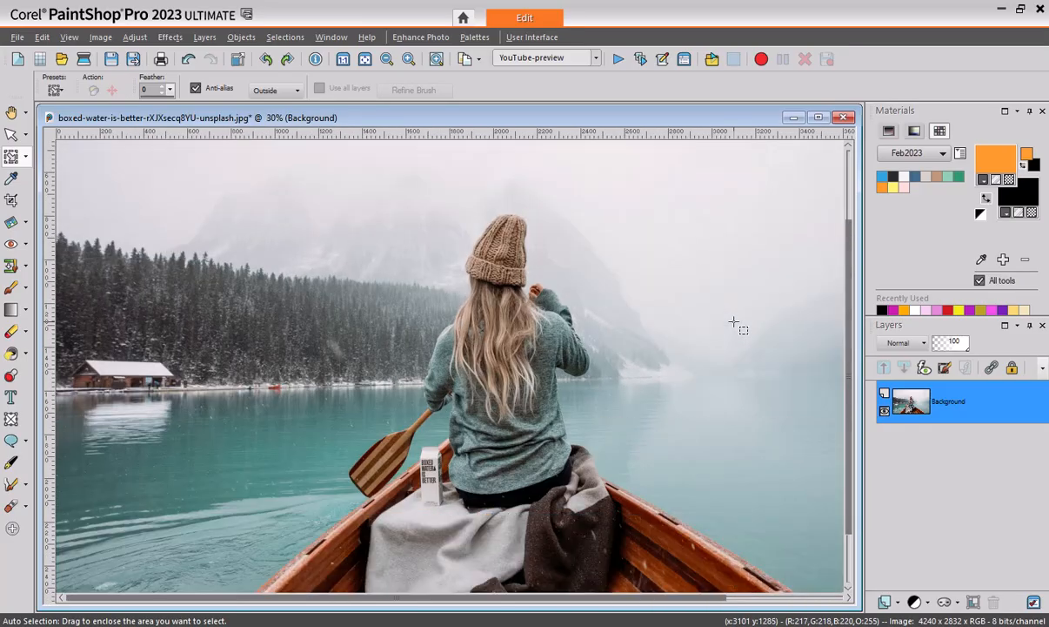
{"action": "scroll", "coordinate": [735, 325], "scroll_direction": "down", "scroll_amount": 1}
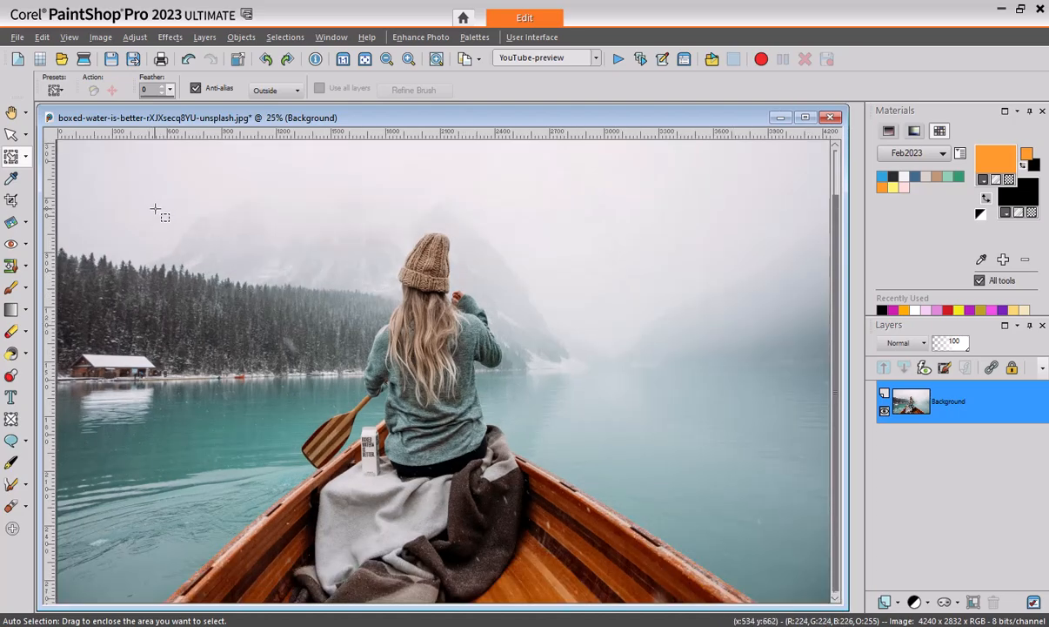
{"action": "left_click_drag", "start_coordinate": [452, 447], "coordinate": [775, 592]}
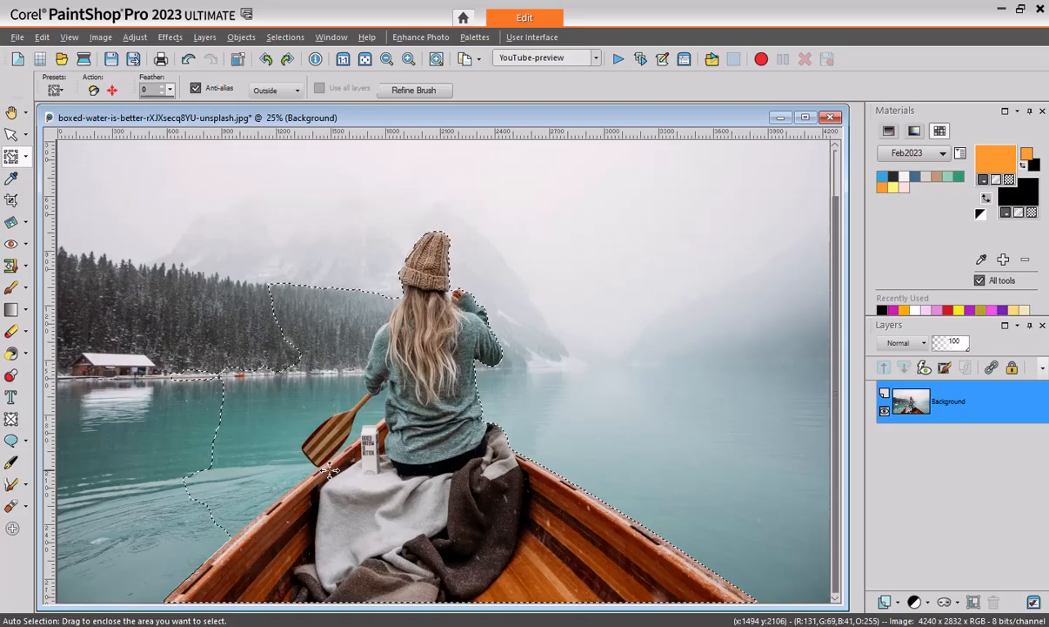
Step: Remove the extra forest and lake water beside the woman and boat from the selection with the Smart Selection Brush
{"action": "left_click", "coordinate": [27, 157]}
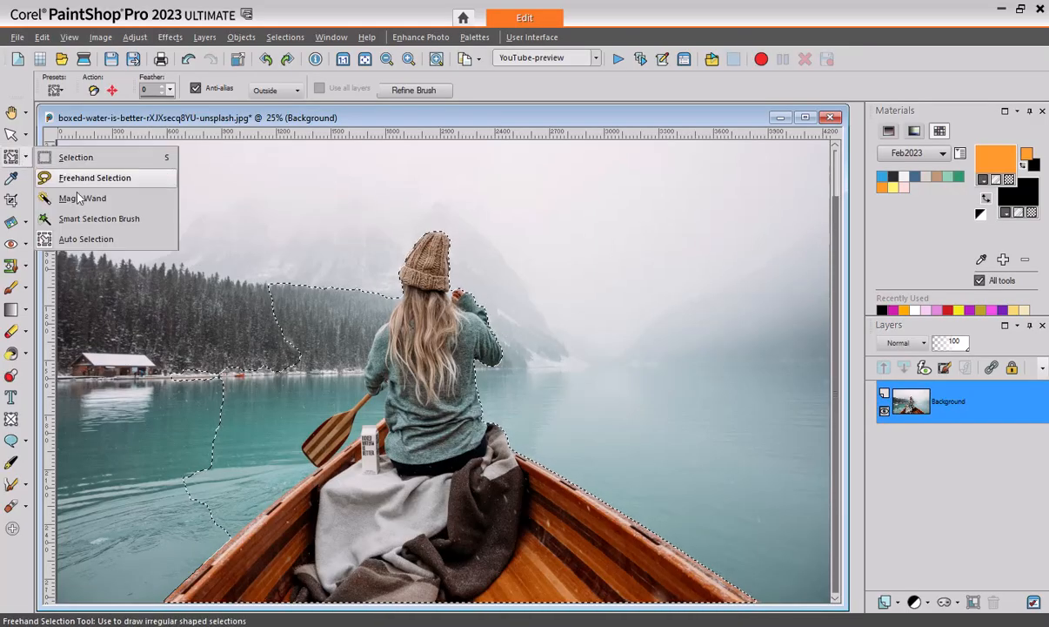
{"action": "left_click", "coordinate": [86, 239]}
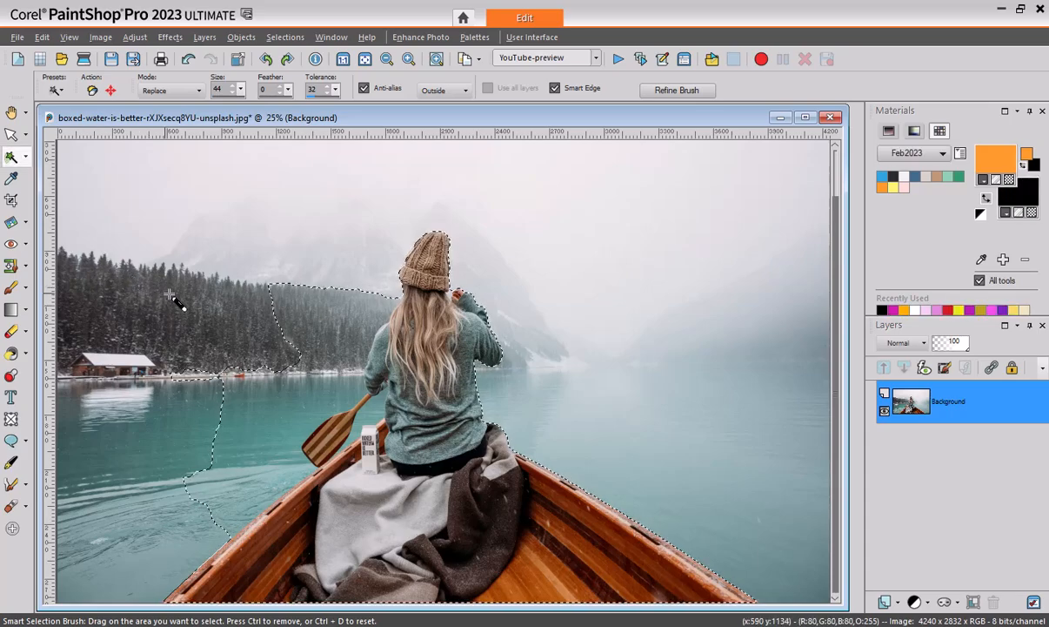
{"action": "key", "text": "ctrl"}
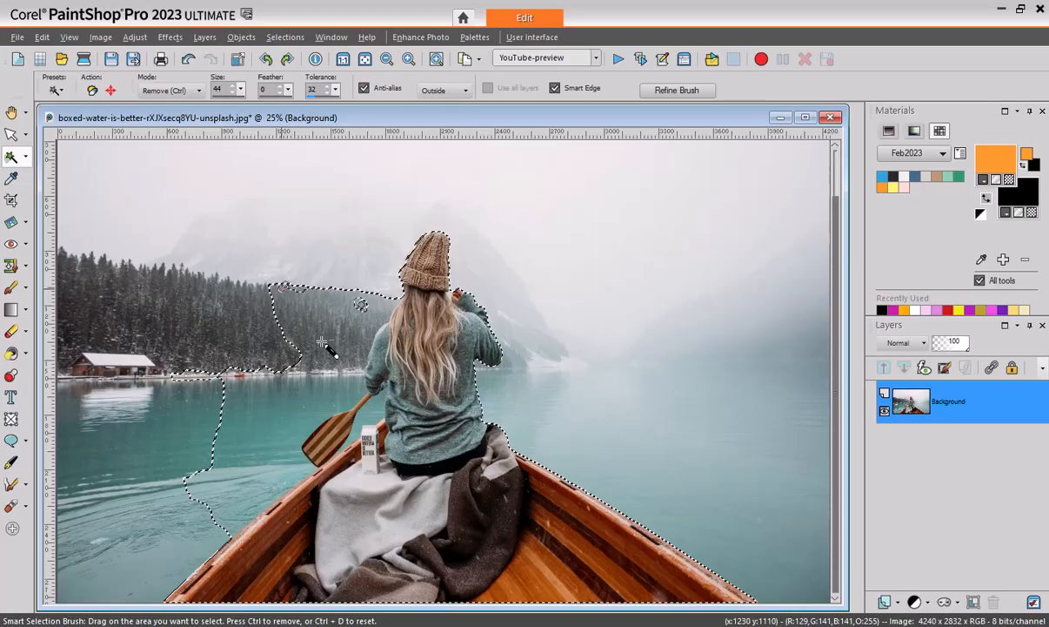
{"action": "mouse_move", "coordinate": [326, 328]}
{"action": "left_mouse_down"}
{"action": "mouse_move", "coordinate": [302, 317]}
{"action": "mouse_move", "coordinate": [329, 274]}
{"action": "mouse_move", "coordinate": [323, 281]}
{"action": "left_mouse_up"}
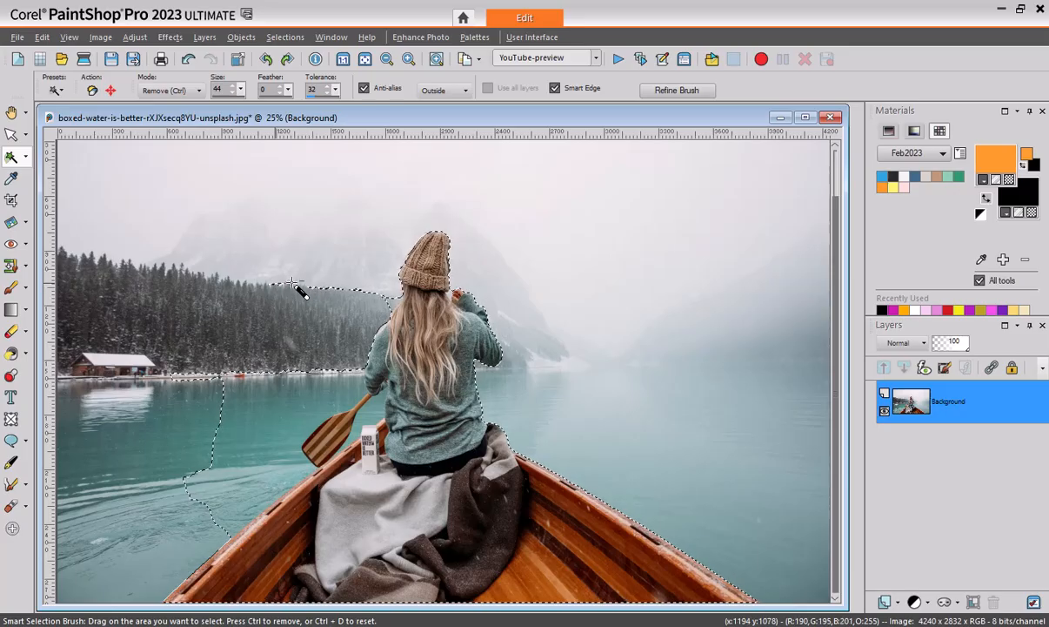
{"action": "mouse_move", "coordinate": [299, 386]}
{"action": "left_mouse_down"}
{"action": "mouse_move", "coordinate": [247, 395]}
{"action": "mouse_move", "coordinate": [238, 424]}
{"action": "mouse_move", "coordinate": [302, 411]}
{"action": "mouse_move", "coordinate": [240, 447]}
{"action": "mouse_move", "coordinate": [271, 446]}
{"action": "mouse_move", "coordinate": [221, 484]}
{"action": "mouse_move", "coordinate": [228, 503]}
{"action": "mouse_move", "coordinate": [275, 478]}
{"action": "mouse_move", "coordinate": [280, 400]}
{"action": "mouse_move", "coordinate": [304, 358]}
{"action": "left_mouse_up"}
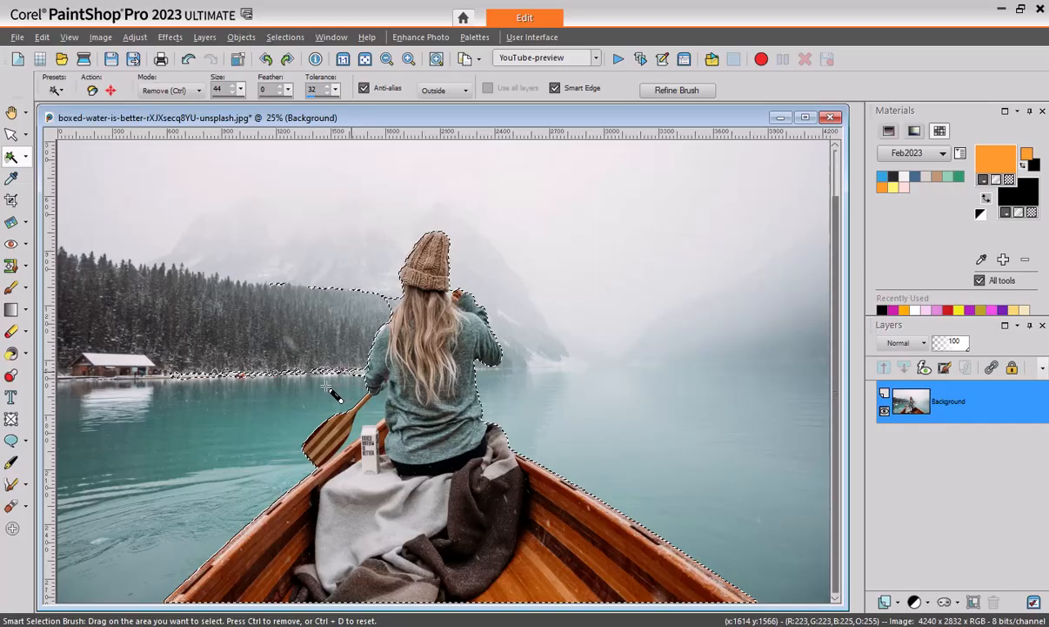
{"action": "left_click_drag", "start_coordinate": [322, 390], "coordinate": [211, 392]}
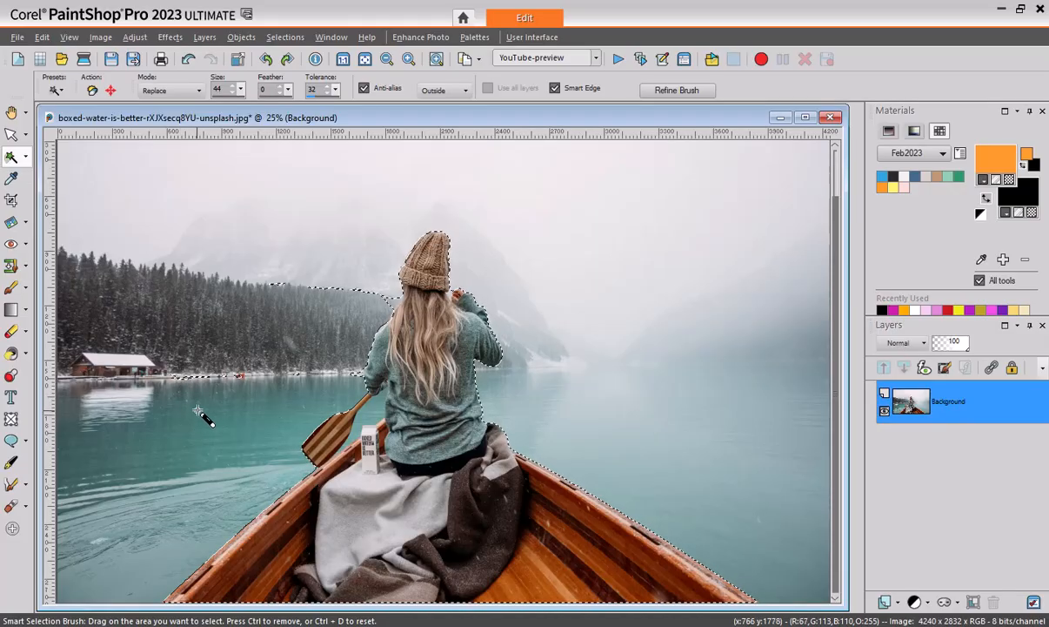
Step: Remove the leftover selected fragments along the distant shoreline and around the small orange canoe
{"action": "scroll", "coordinate": [201, 409], "scroll_direction": "up", "scroll_amount": 2}
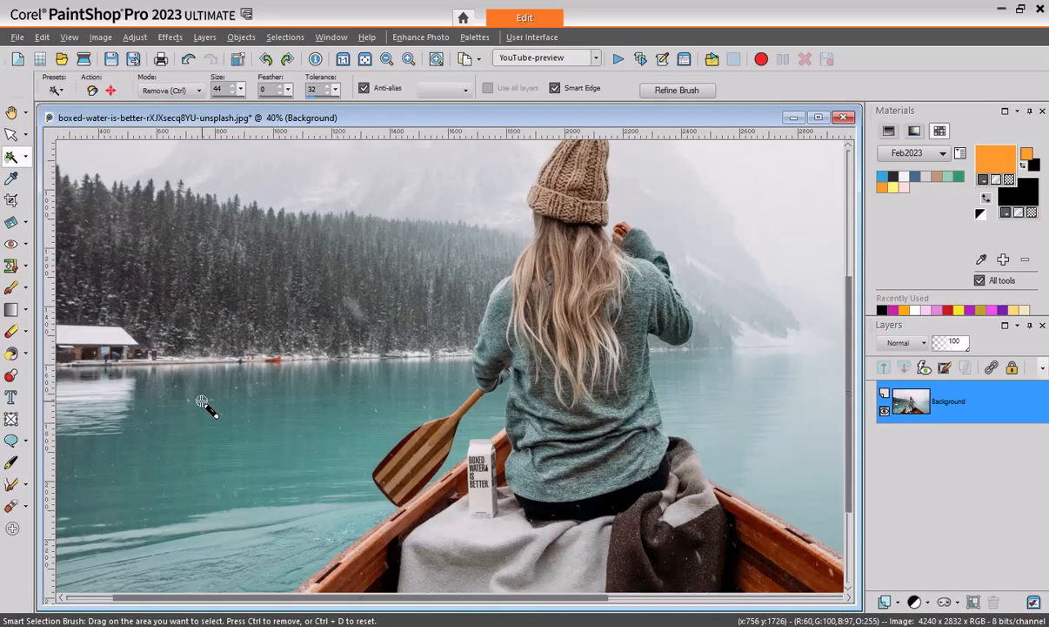
{"action": "scroll", "coordinate": [205, 405], "scroll_direction": "up", "scroll_amount": 3}
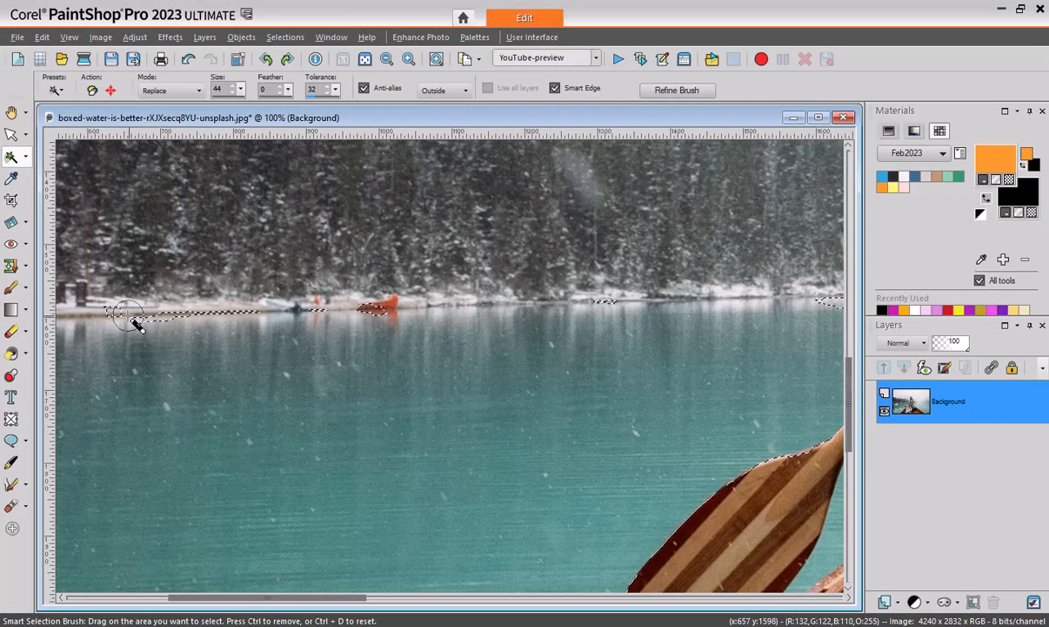
{"action": "left_click_drag", "start_coordinate": [111, 309], "coordinate": [115, 311]}
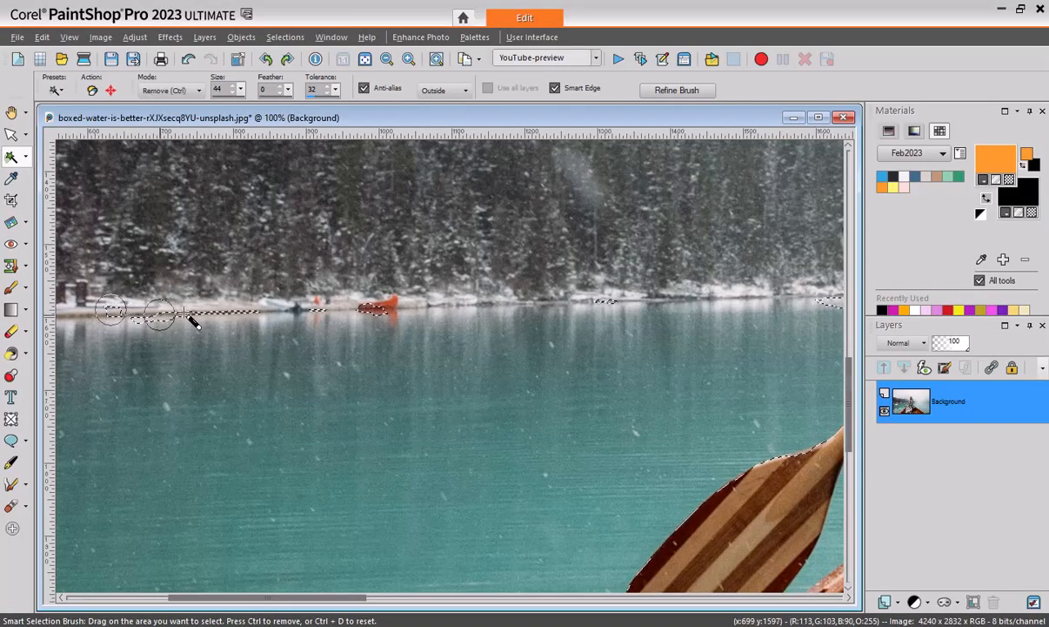
{"action": "left_click_drag", "start_coordinate": [403, 311], "coordinate": [502, 304]}
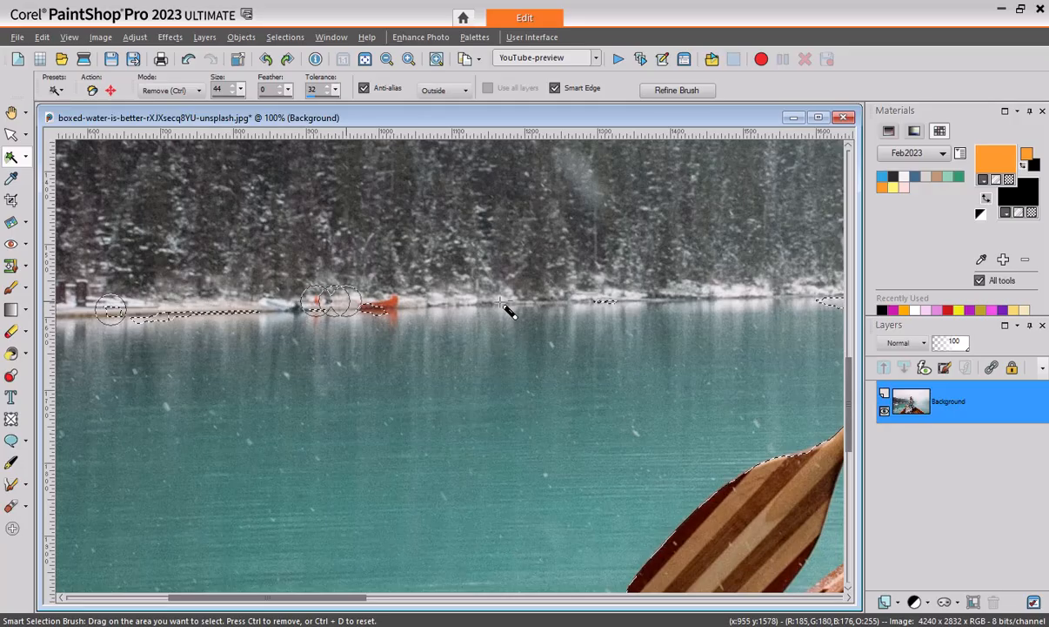
{"action": "left_click_drag", "start_coordinate": [582, 298], "coordinate": [660, 299]}
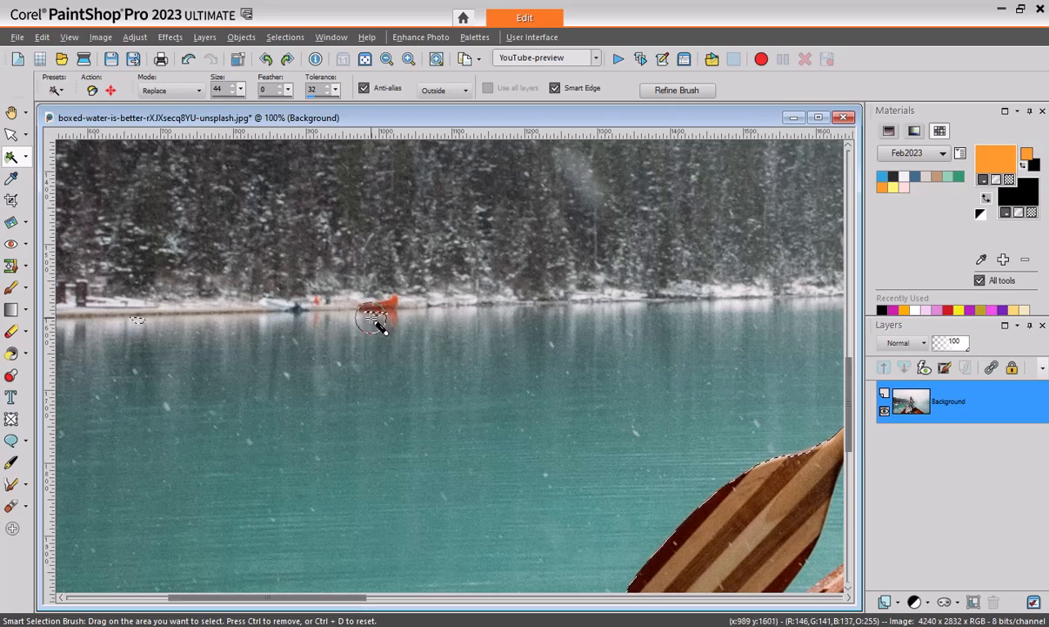
{"action": "key", "text": "ctrl"}
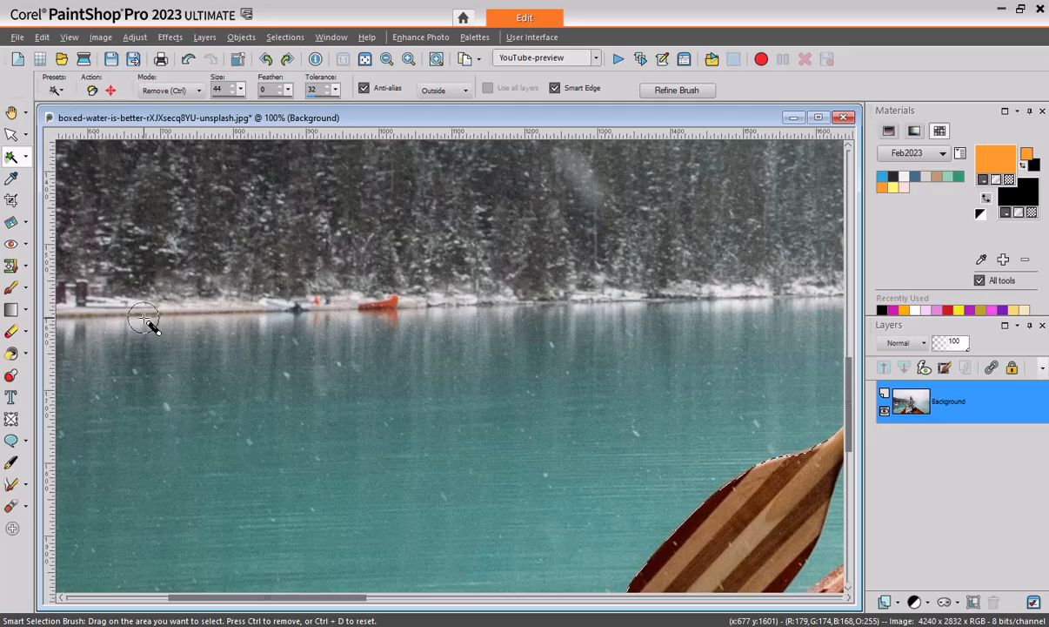
Step: Bring the paddle and sleeve edge into view and switch back to the Auto Selection tool
{"action": "left_click_drag", "start_coordinate": [333, 597], "coordinate": [451, 609]}
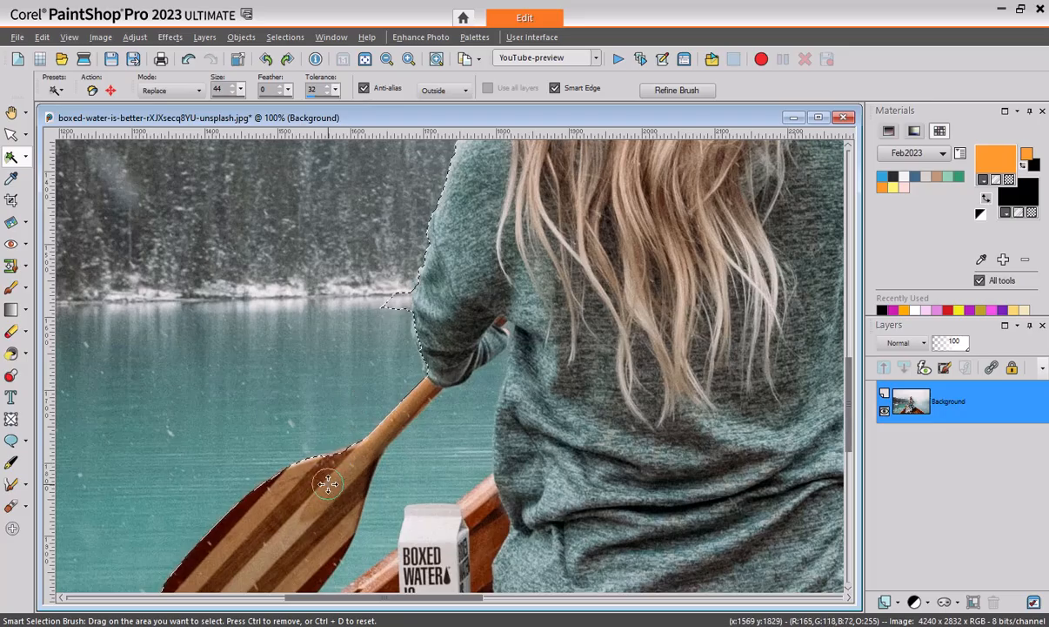
{"action": "left_click", "coordinate": [26, 159]}
{"action": "left_click", "coordinate": [26, 160]}
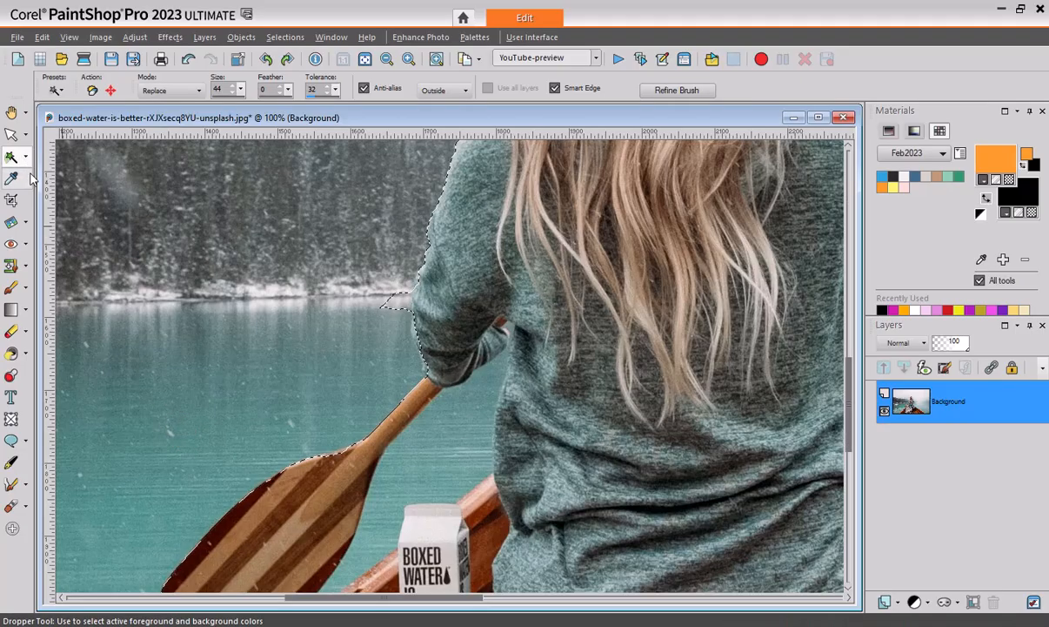
{"action": "left_click", "coordinate": [28, 161]}
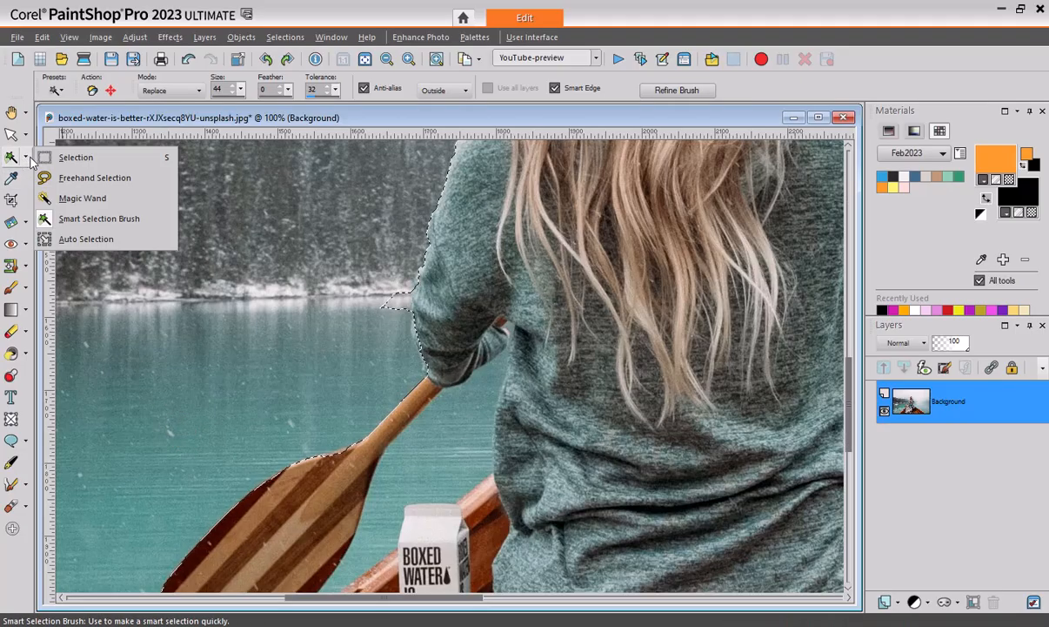
{"action": "left_click", "coordinate": [80, 238]}
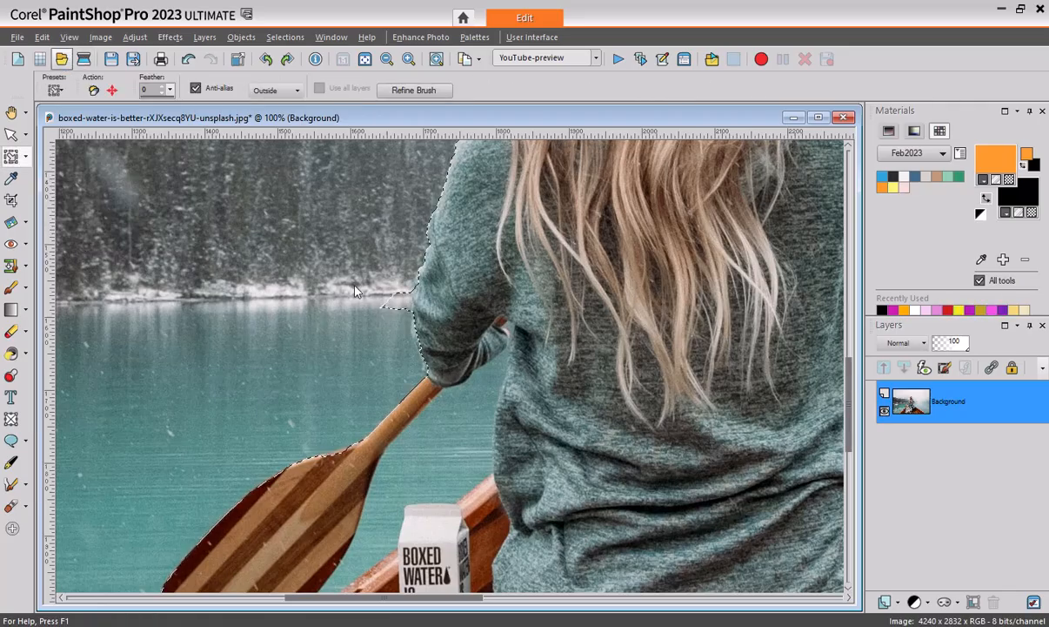
Step: Open the Christmas clipart image 458657-PG03HZ-256.png from the QA-2022-12-11 folder inside Q&A
{"action": "key", "text": "ctrl+o"}
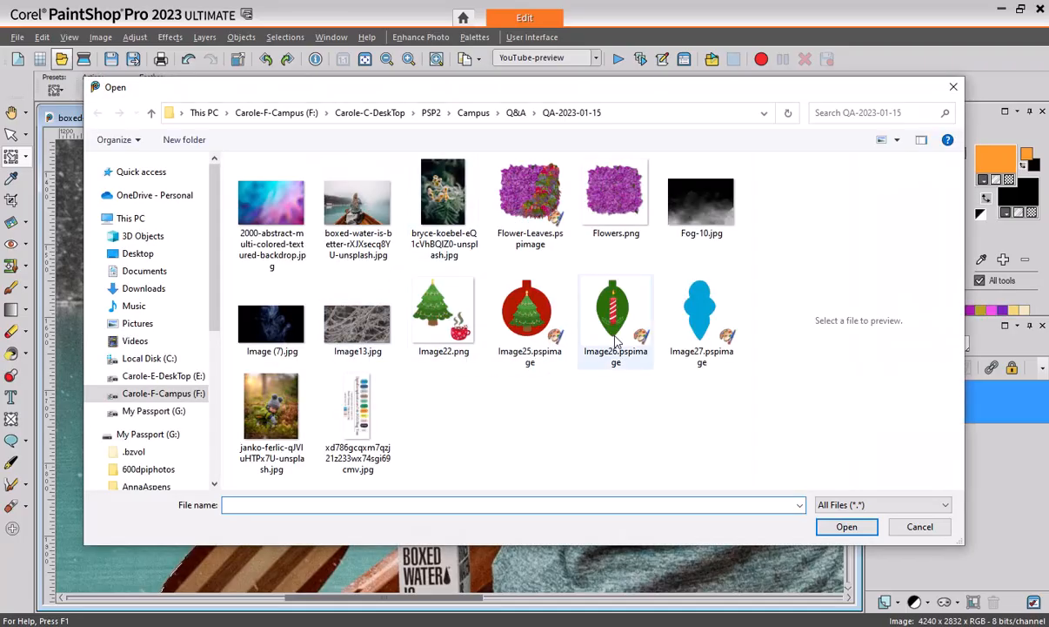
{"action": "left_click", "coordinate": [517, 114]}
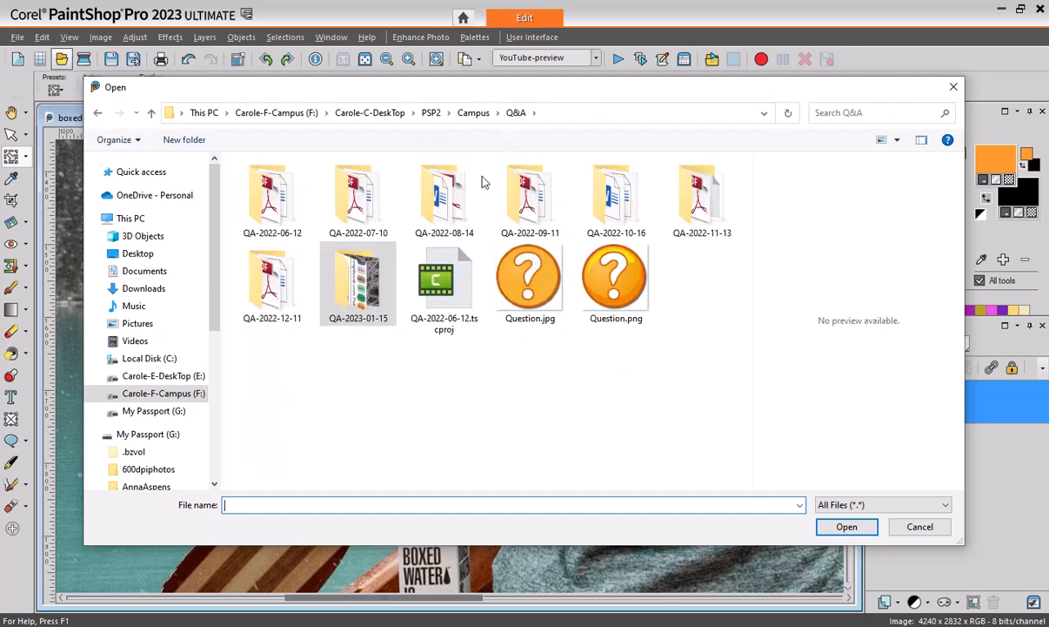
{"action": "double_click", "coordinate": [367, 283]}
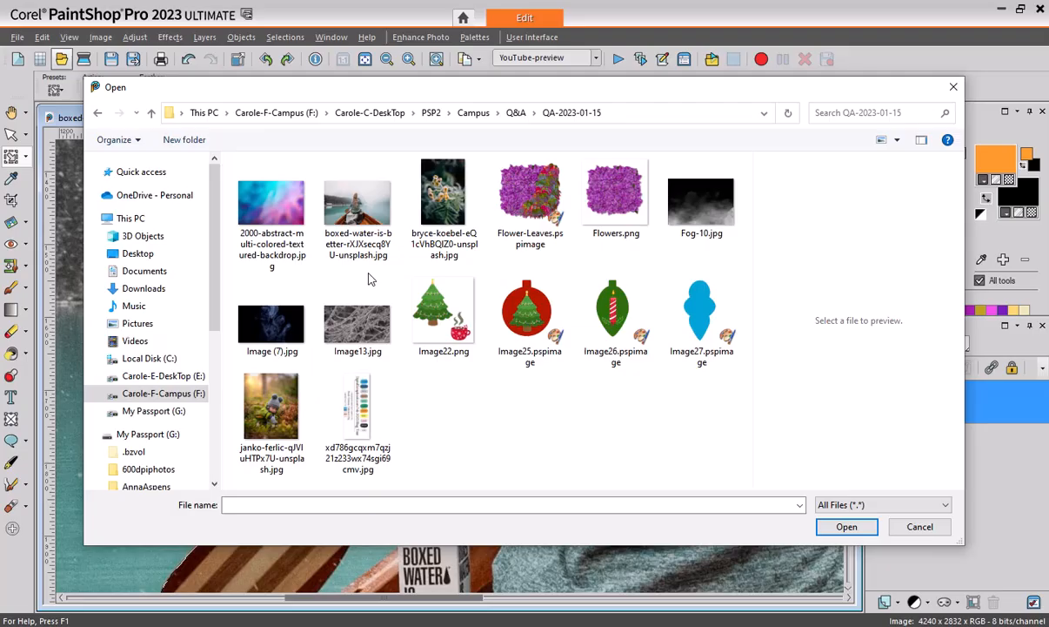
{"action": "left_click", "coordinate": [517, 113]}
{"action": "double_click", "coordinate": [279, 286]}
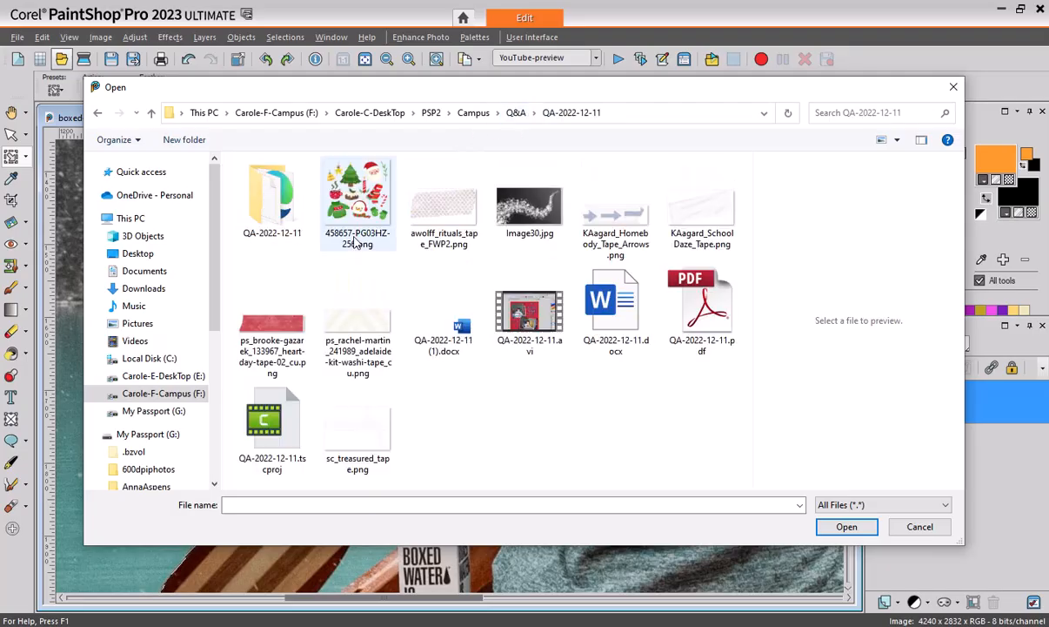
{"action": "double_click", "coordinate": [357, 200]}
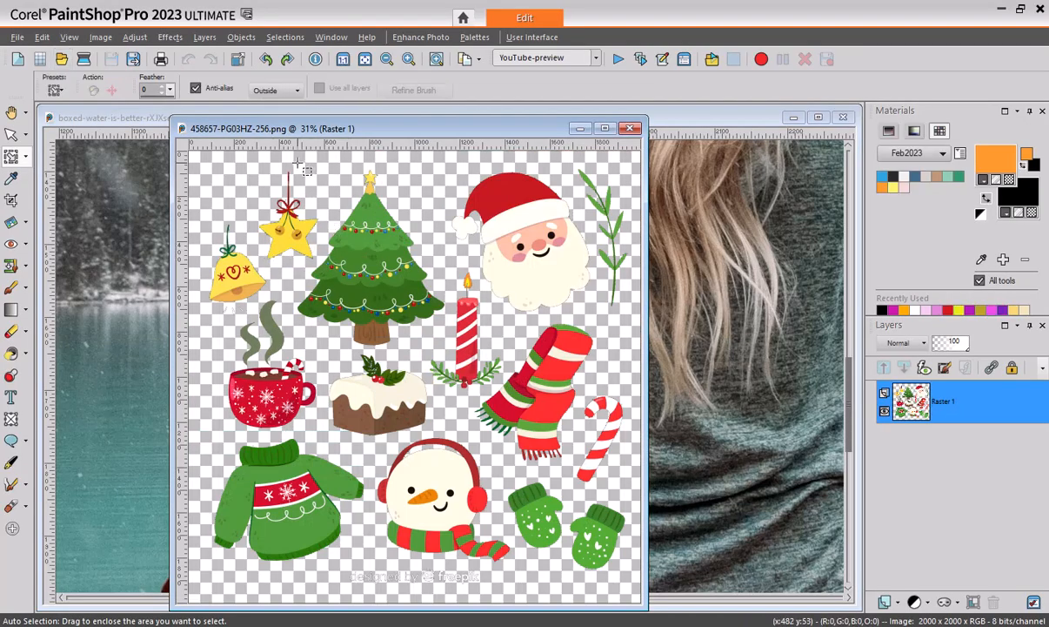
Step: Enclose the Christmas tree, Santa head and green sweater one at a time with Auto Selection, and clear the last selection
{"action": "mouse_move", "coordinate": [294, 161]}
{"action": "left_mouse_down"}
{"action": "mouse_move", "coordinate": [374, 280]}
{"action": "mouse_move", "coordinate": [451, 352]}
{"action": "left_mouse_up"}
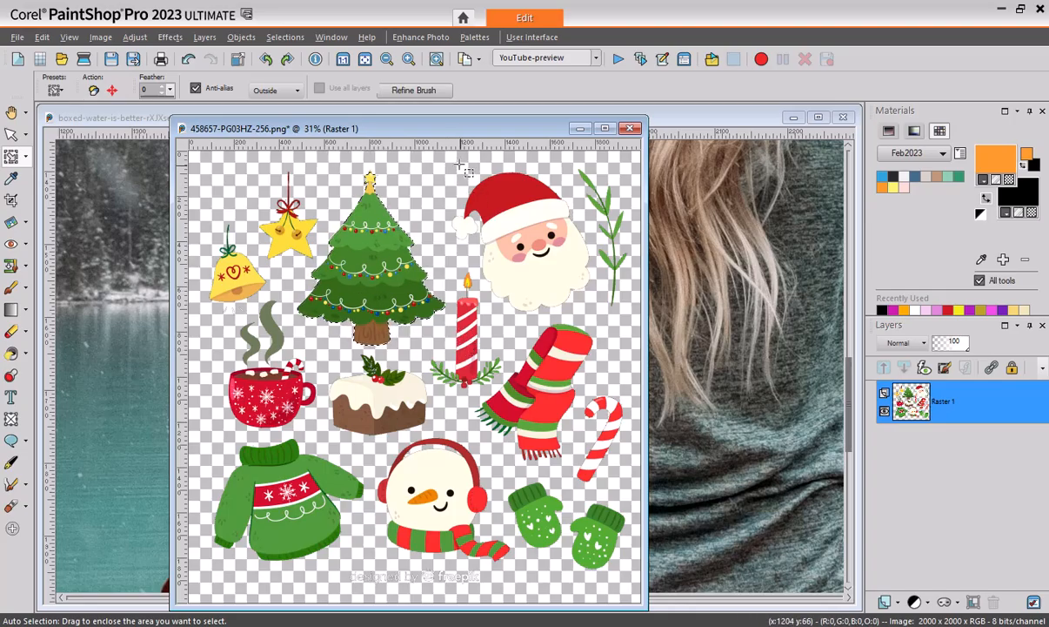
{"action": "left_click_drag", "start_coordinate": [450, 155], "coordinate": [604, 309]}
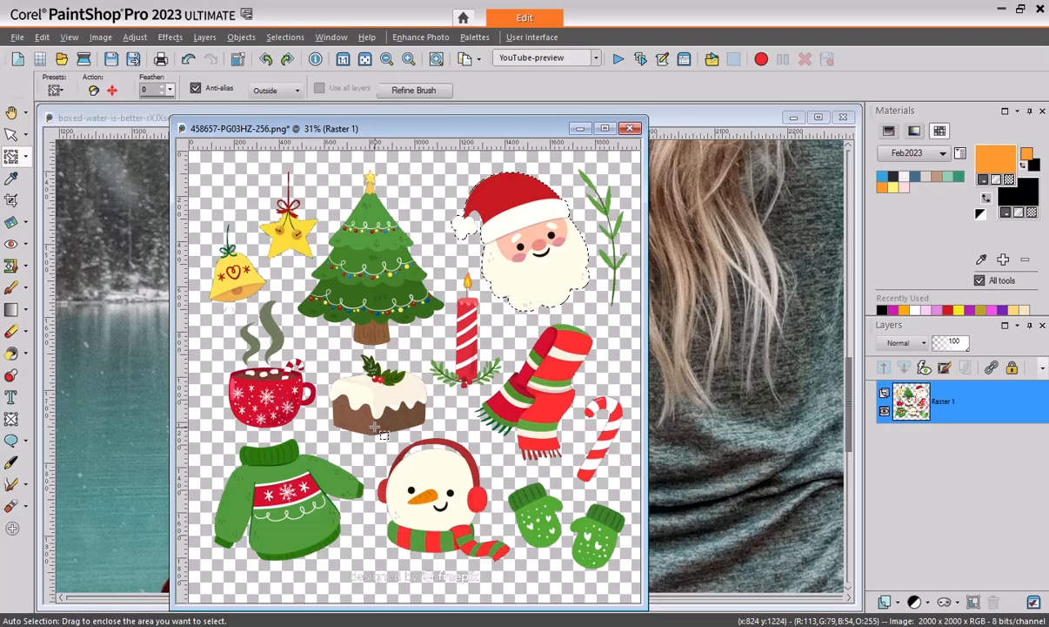
{"action": "left_click_drag", "start_coordinate": [376, 423], "coordinate": [205, 570]}
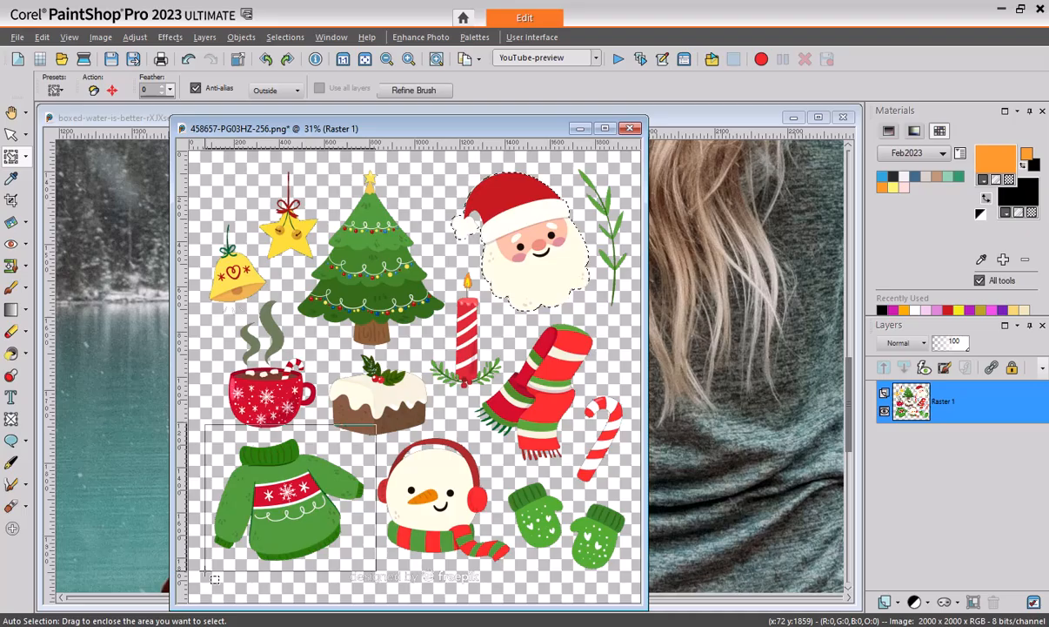
{"action": "left_click_drag", "start_coordinate": [206, 570], "coordinate": [205, 570]}
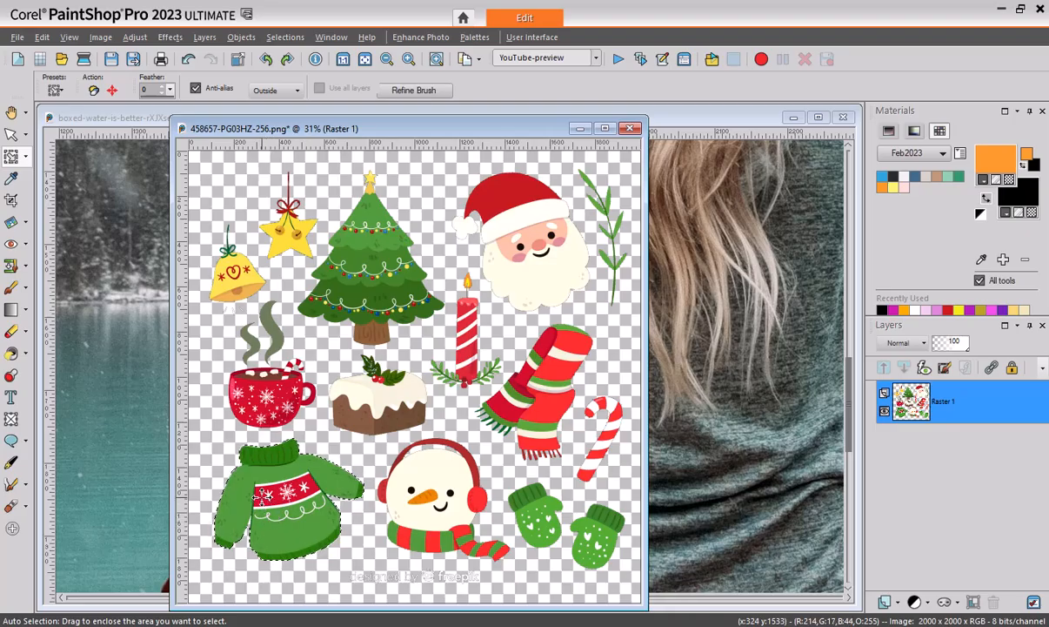
{"action": "key", "text": "ctrl+d"}
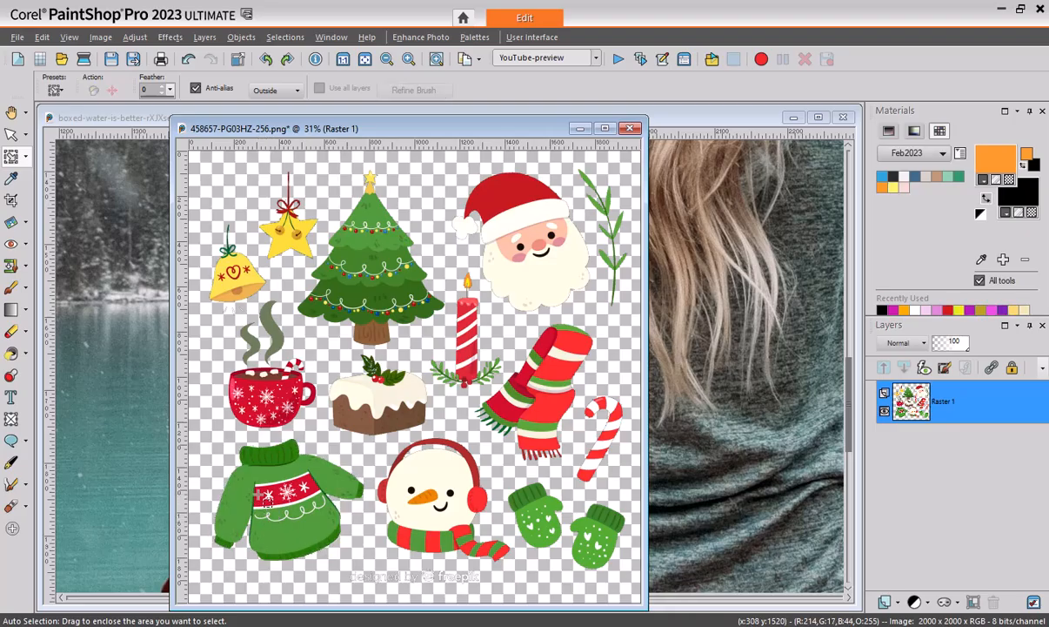
{"action": "mouse_move", "coordinate": [504, 125]}
{"action": "left_mouse_down"}
{"action": "mouse_move", "coordinate": [516, 121]}
{"action": "mouse_move", "coordinate": [509, 114]}
{"action": "left_mouse_up"}
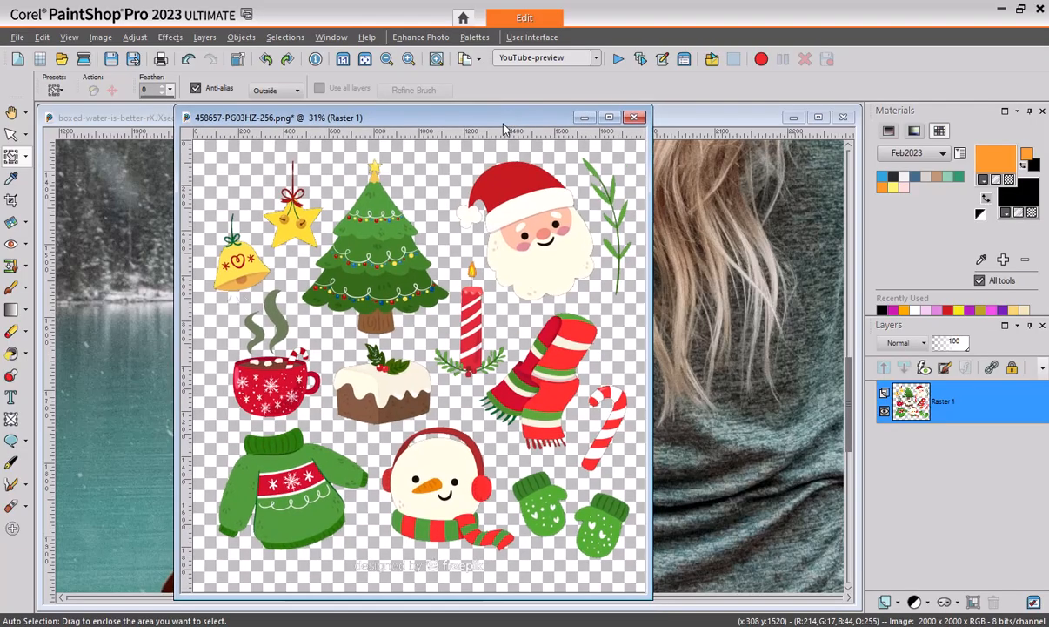